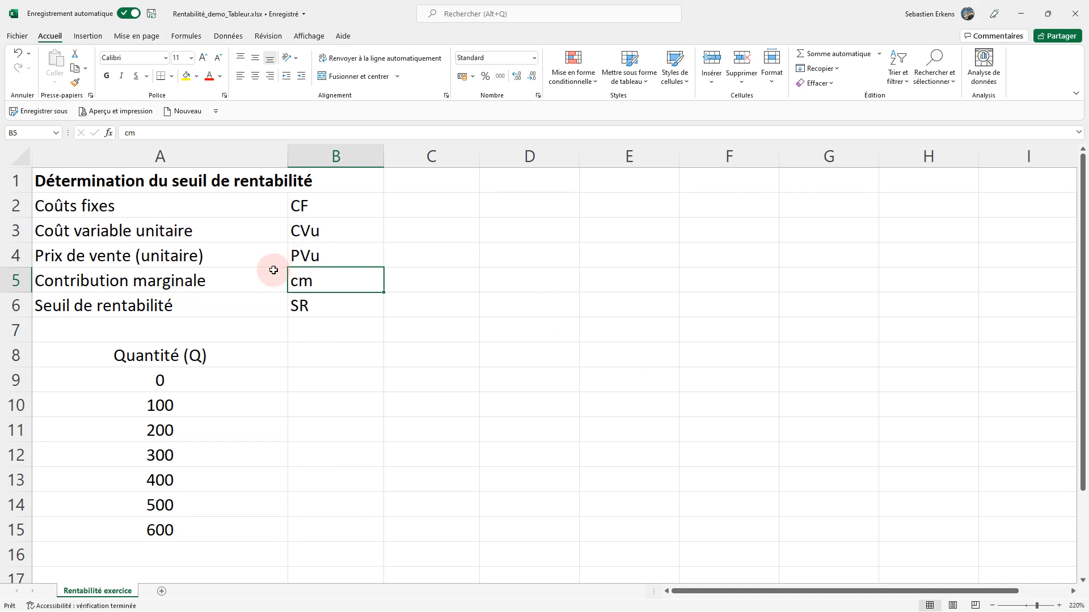
Enter 2500 for the fixed costs in C2, 5 for the unit variable cost in C3 and 13 for the unit selling price in C4.
{"action": "scroll", "coordinate": [274, 270], "scroll_direction": "up", "scroll_amount": 6}
{"action": "scroll", "coordinate": [281, 275], "scroll_direction": "up", "scroll_amount": 1}
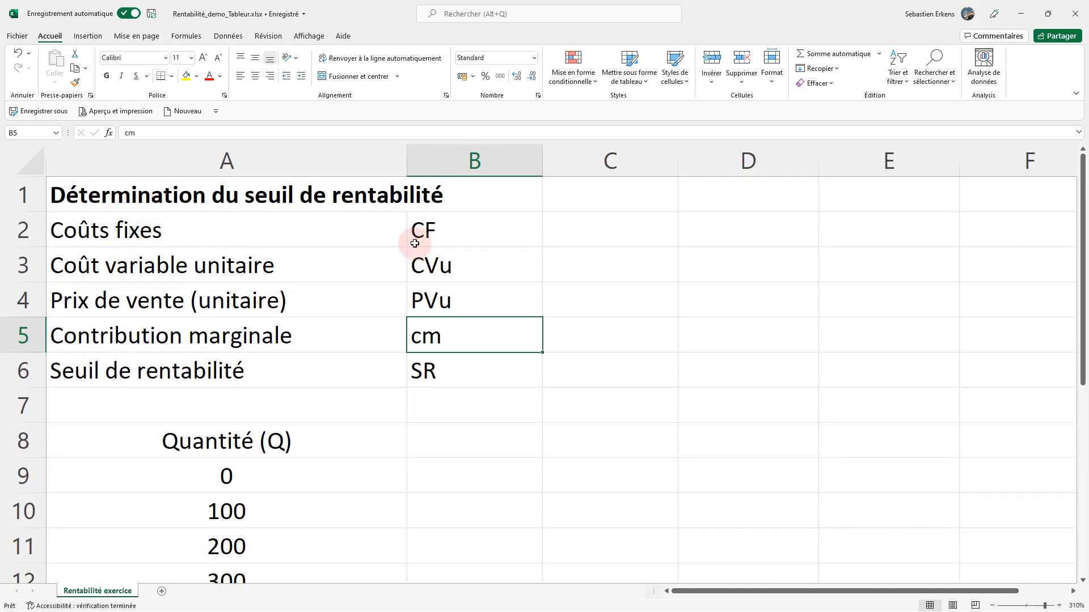
{"action": "left_click", "coordinate": [415, 243]}
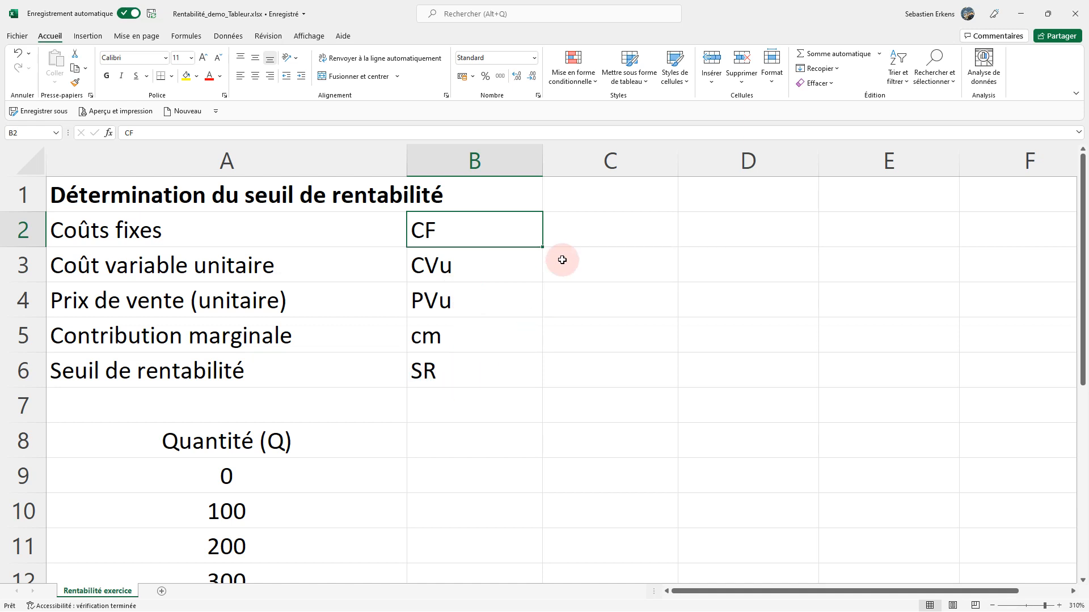
{"action": "left_click", "coordinate": [578, 226]}
{"action": "type", "text": "2500"}
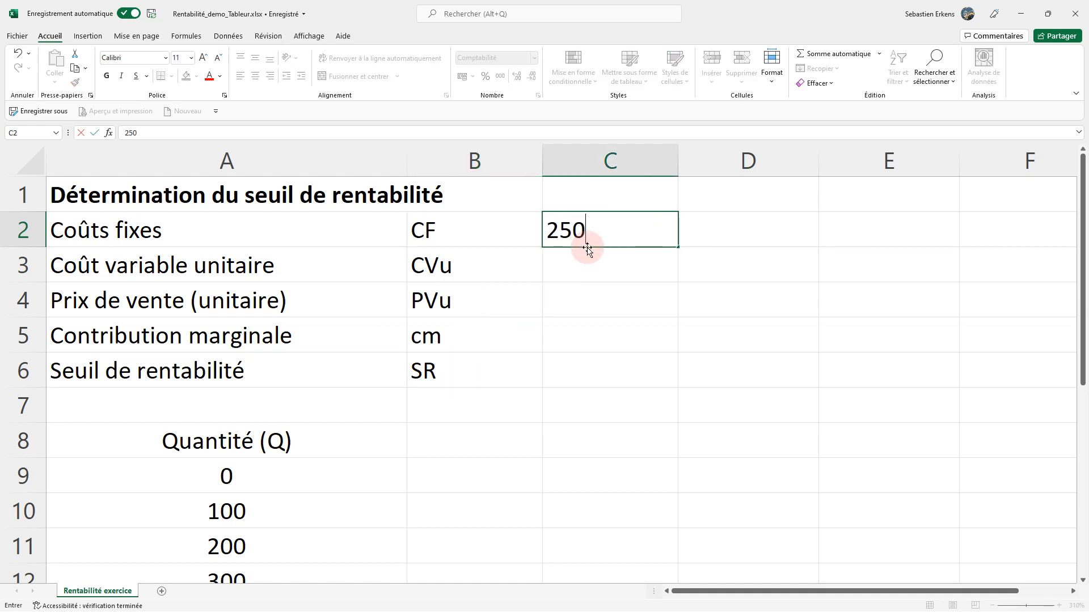
{"action": "key", "text": "Return"}
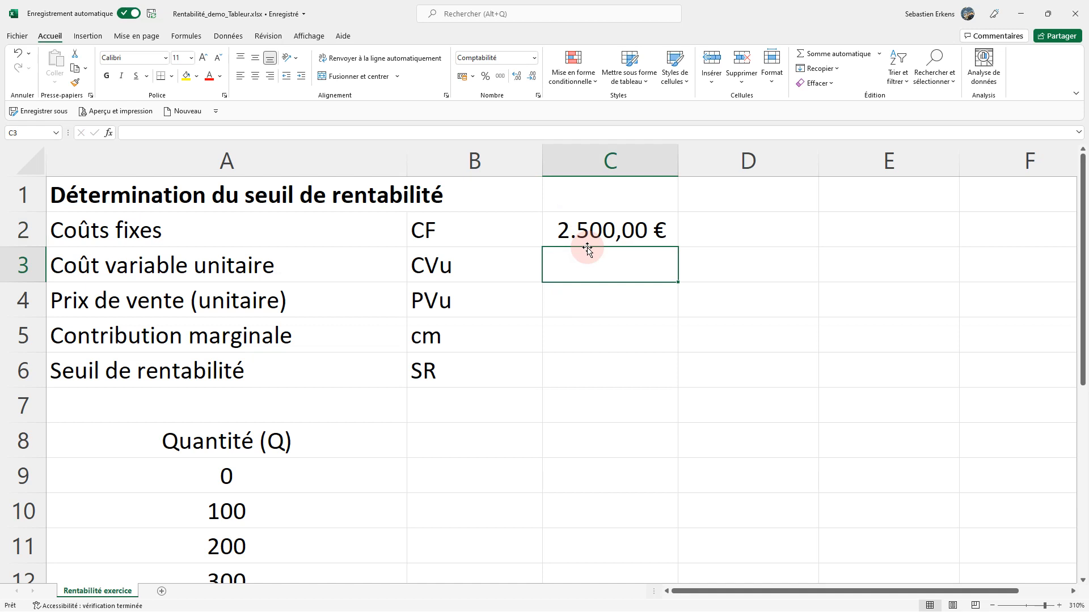
{"action": "type", "text": "5"}
{"action": "key", "text": "Return"}
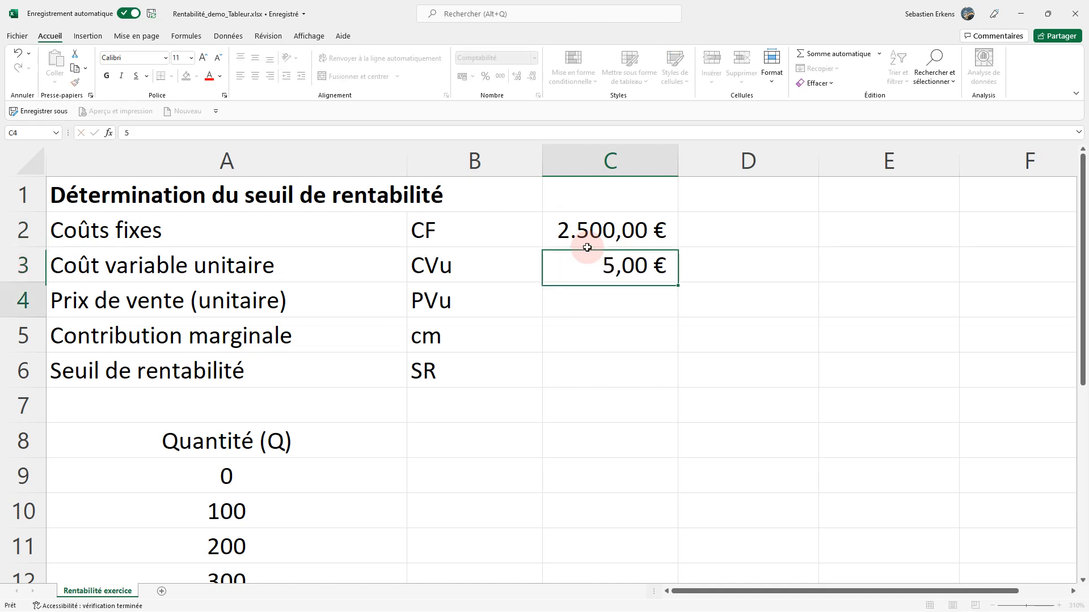
{"action": "type", "text": "13"}
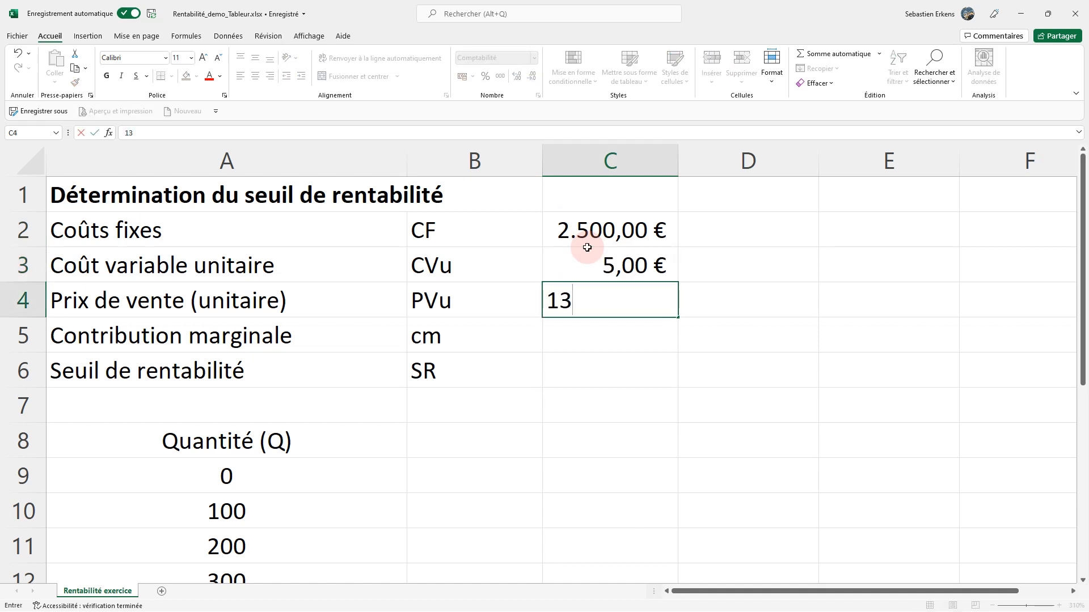
{"action": "key", "text": "Return"}
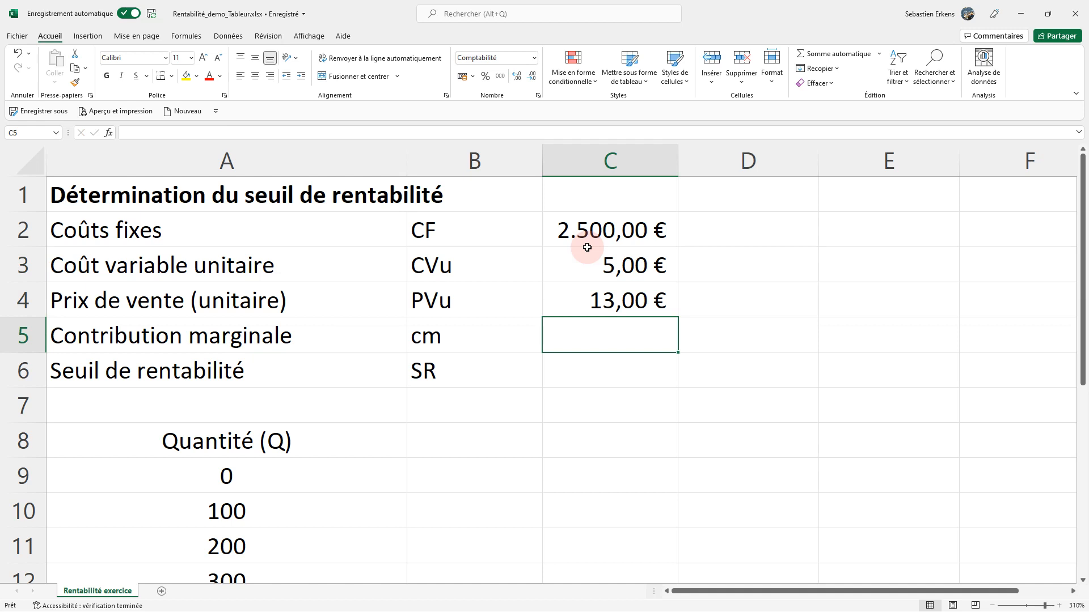
Calculate the contribution margin in C5 as selling price minus unit variable cost with =C4-C3.
{"action": "type", "text": "="}
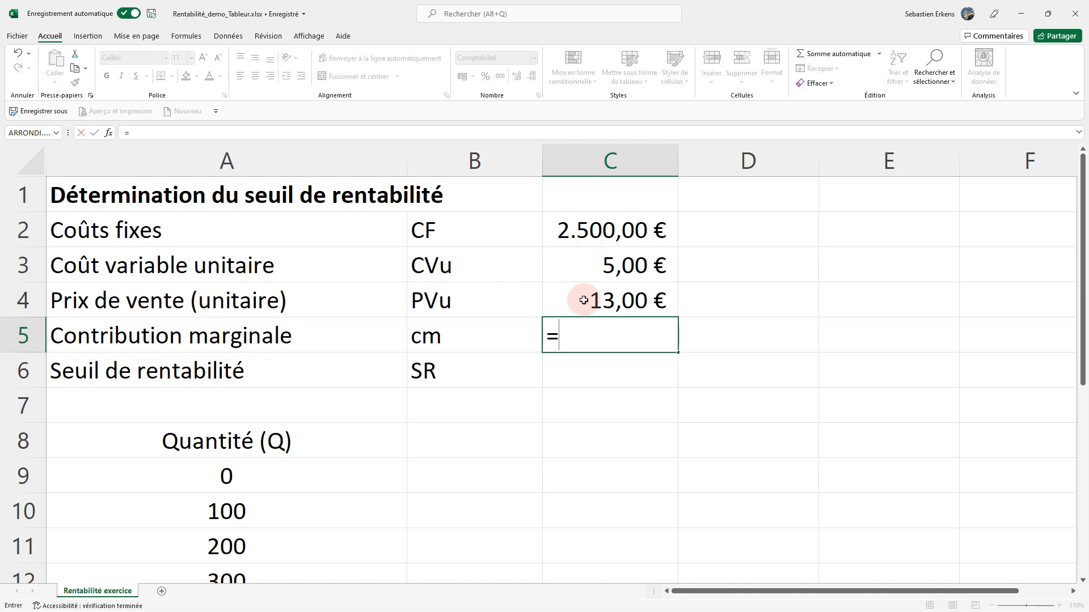
{"action": "left_click", "coordinate": [584, 301]}
{"action": "type", "text": "-"}
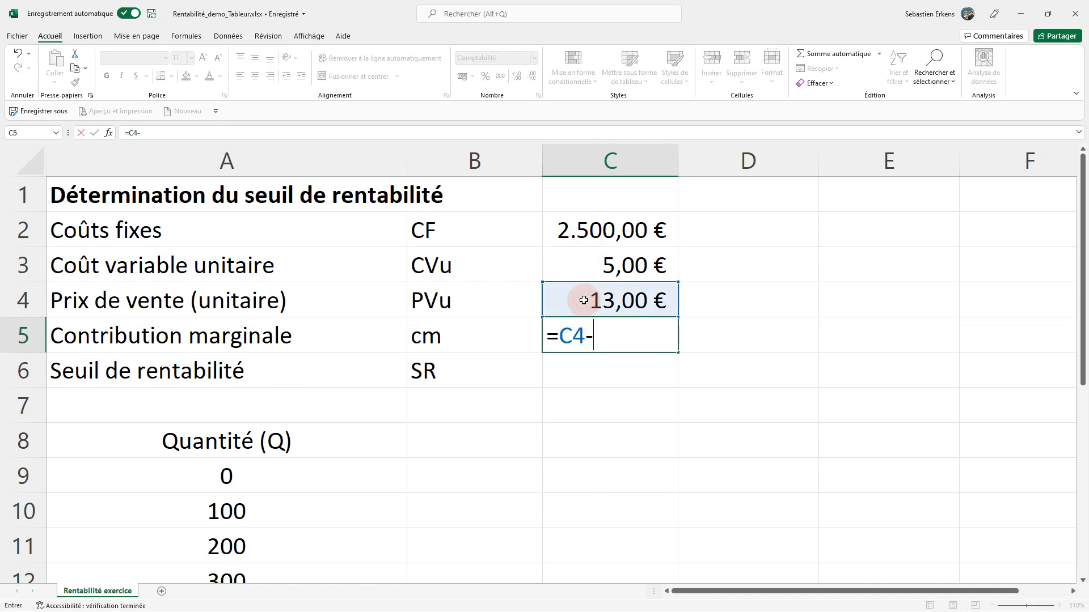
{"action": "left_click", "coordinate": [592, 274]}
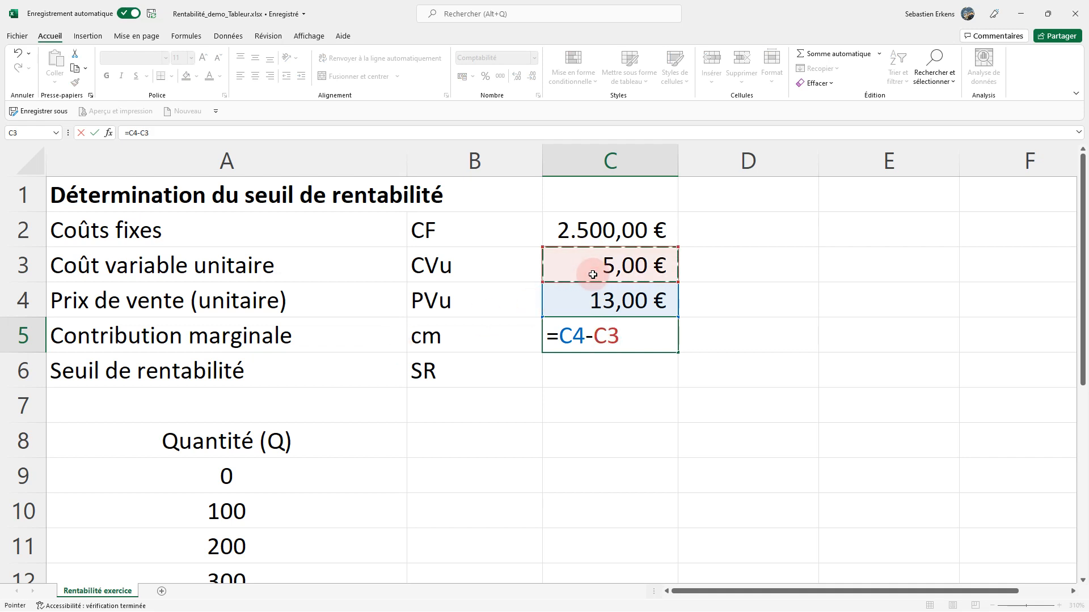
{"action": "key", "text": "Return"}
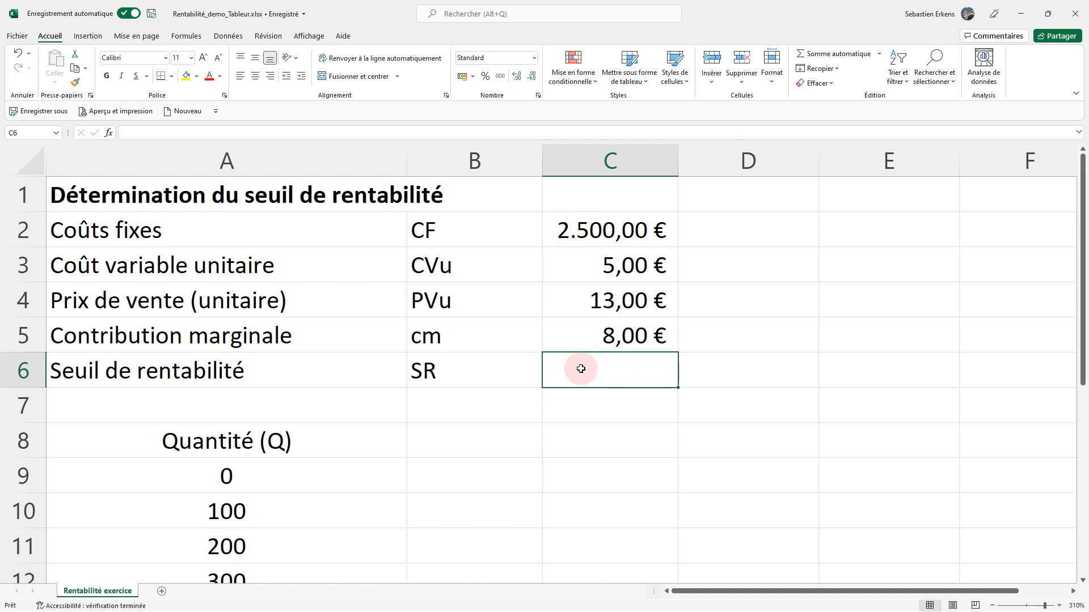
Calculate the break-even point in C6 by dividing fixed costs by the margin with =C2/(C4-C3).
{"action": "type", "text": "="}
{"action": "left_click", "coordinate": [589, 232]}
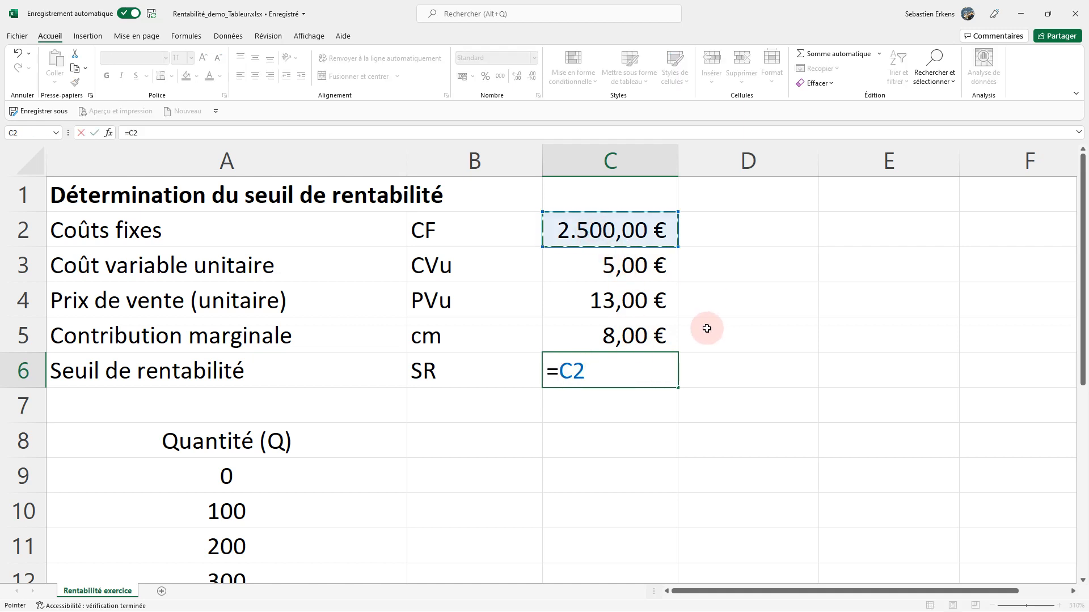
{"action": "type", "text": "/"}
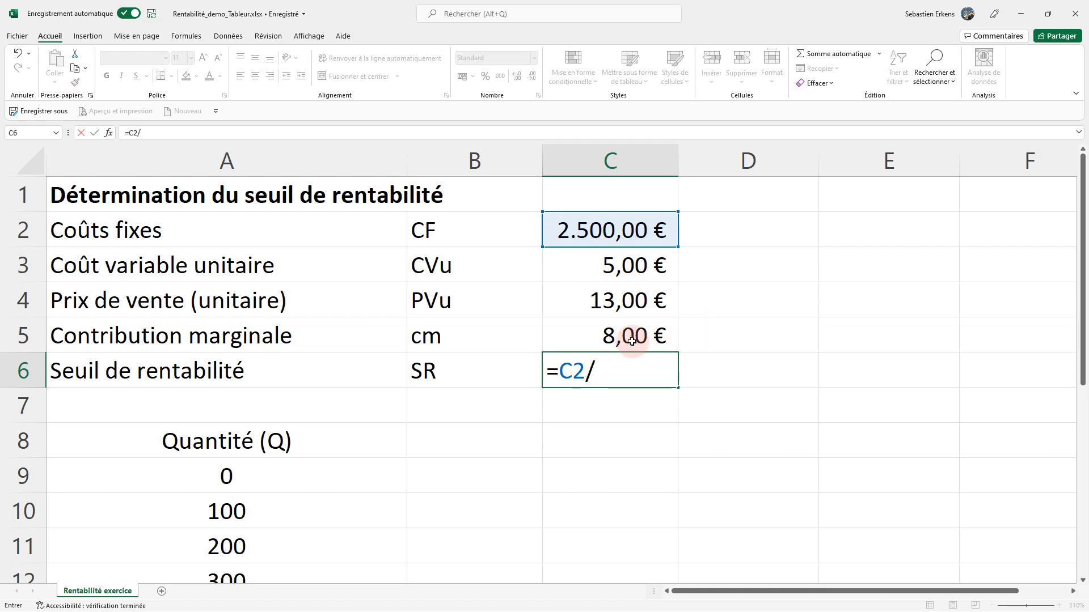
{"action": "type", "text": "("}
{"action": "left_click", "coordinate": [618, 302]}
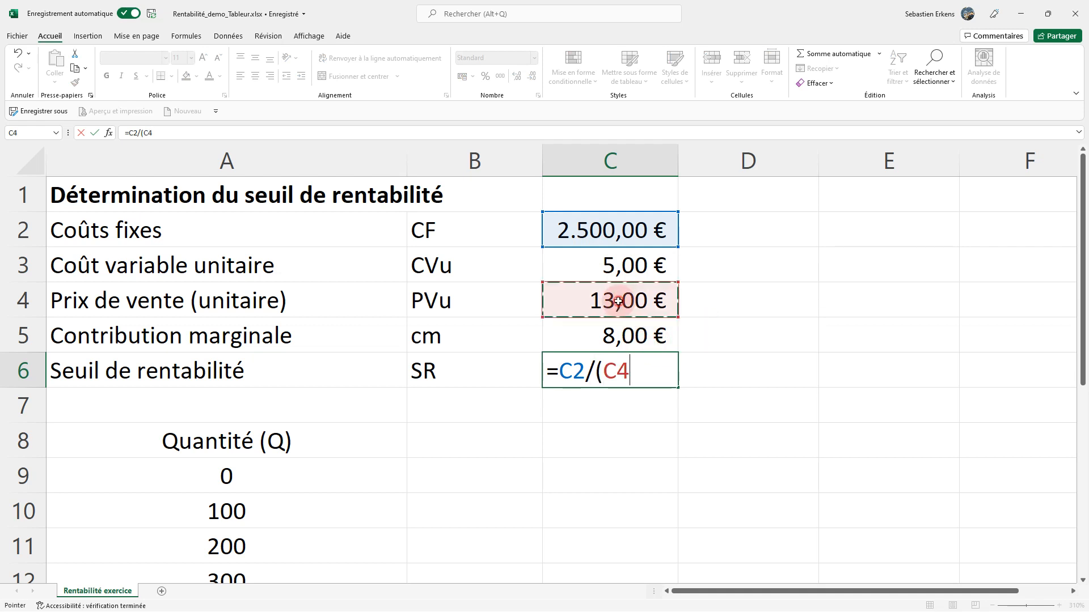
{"action": "type", "text": "-"}
{"action": "left_click", "coordinate": [622, 265]}
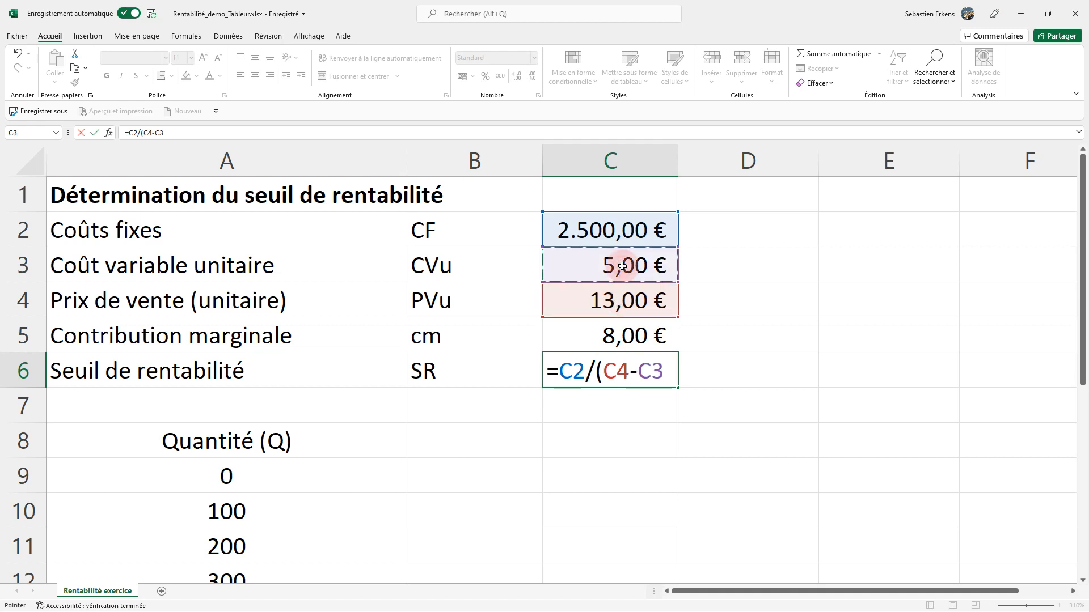
{"action": "type", "text": ")"}
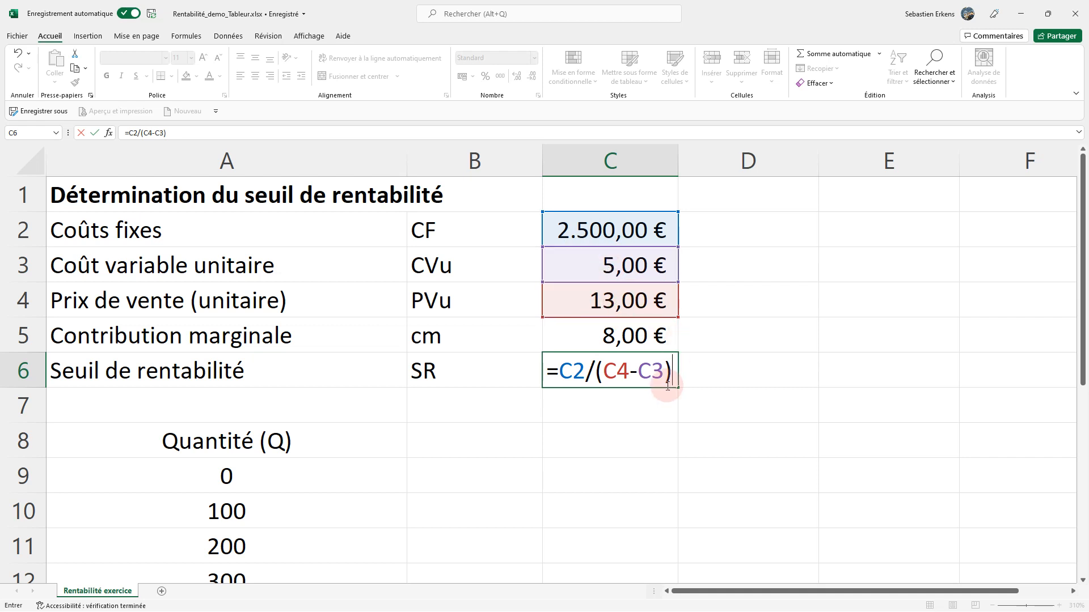
{"action": "key", "text": "Return"}
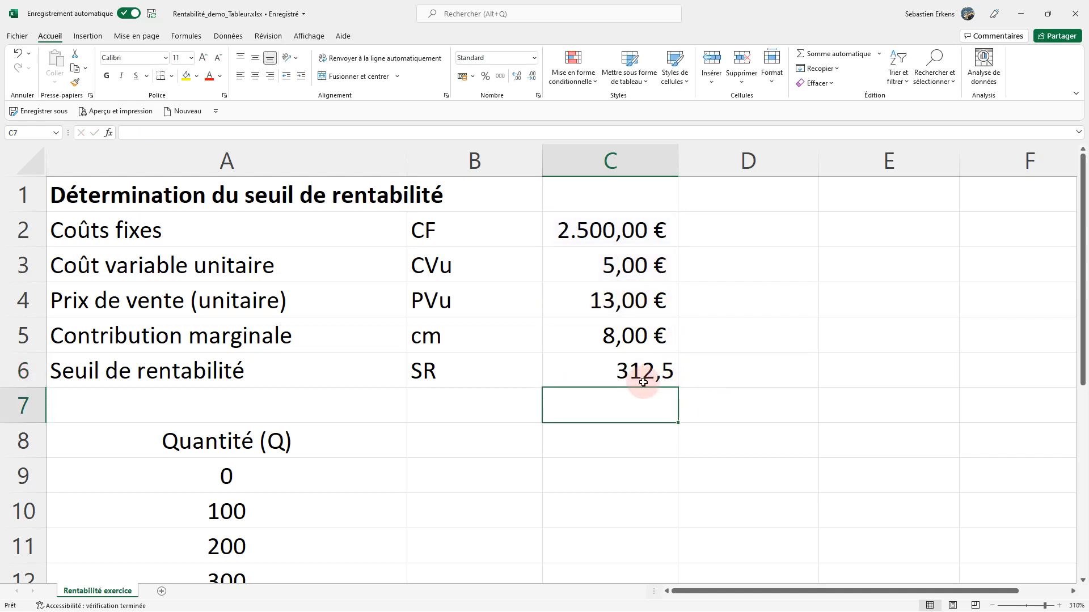
Start a formula in D6 by searching the function list for "arrondi" and inserting the ARRONDI.SUP function.
{"action": "left_click", "coordinate": [699, 369]}
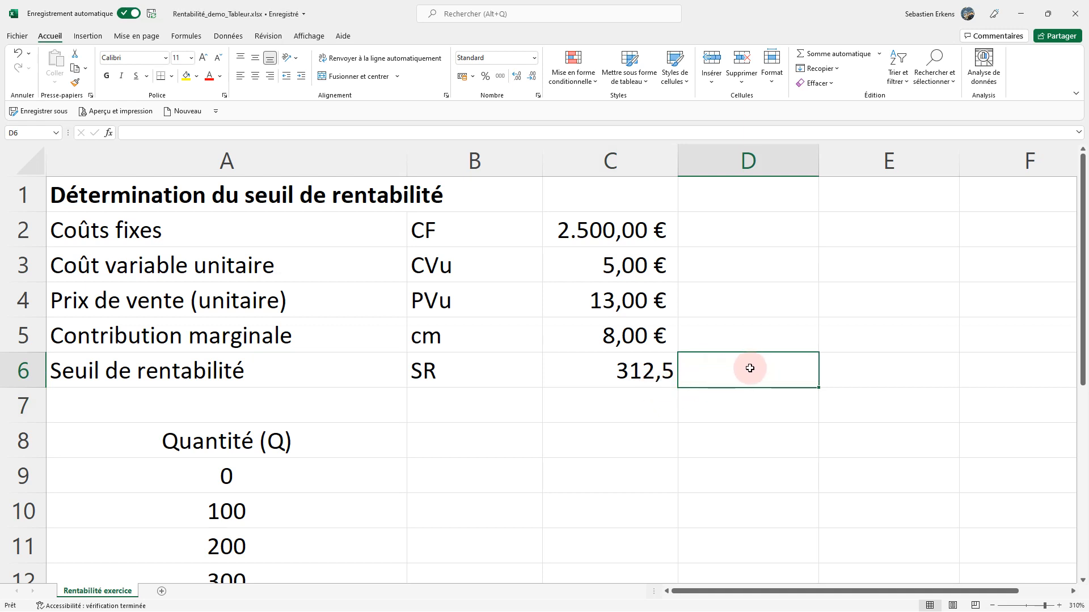
{"action": "type", "text": "="}
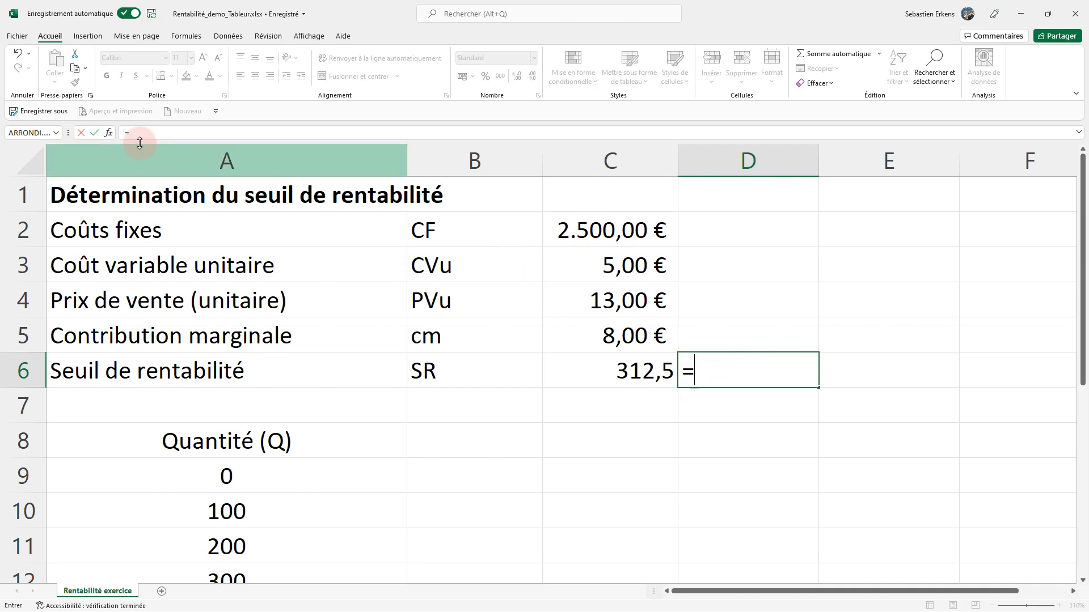
{"action": "left_click", "coordinate": [109, 133]}
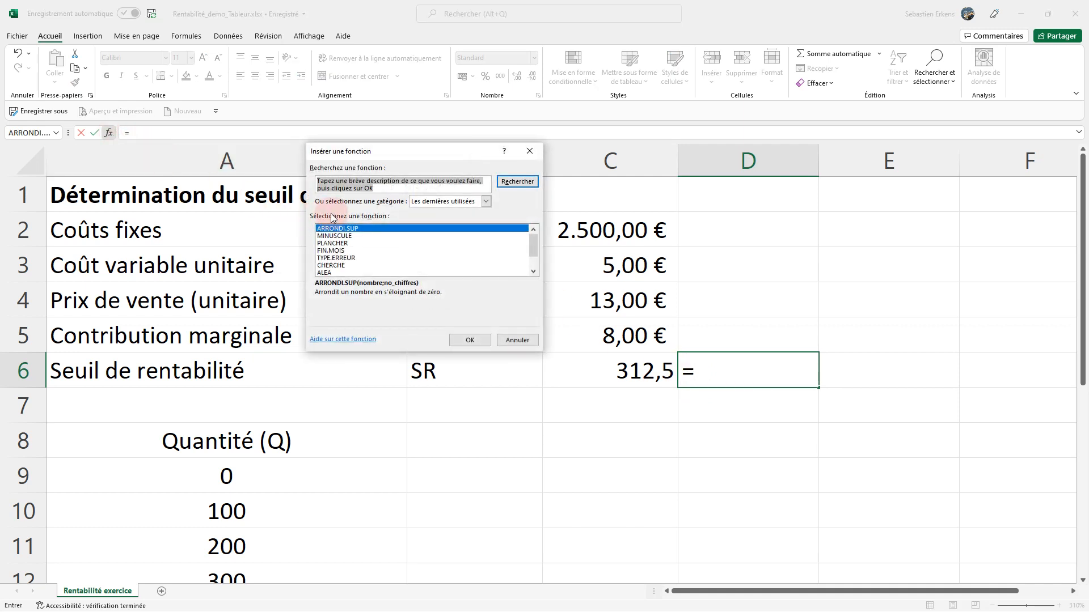
{"action": "type", "text": "arrondi"}
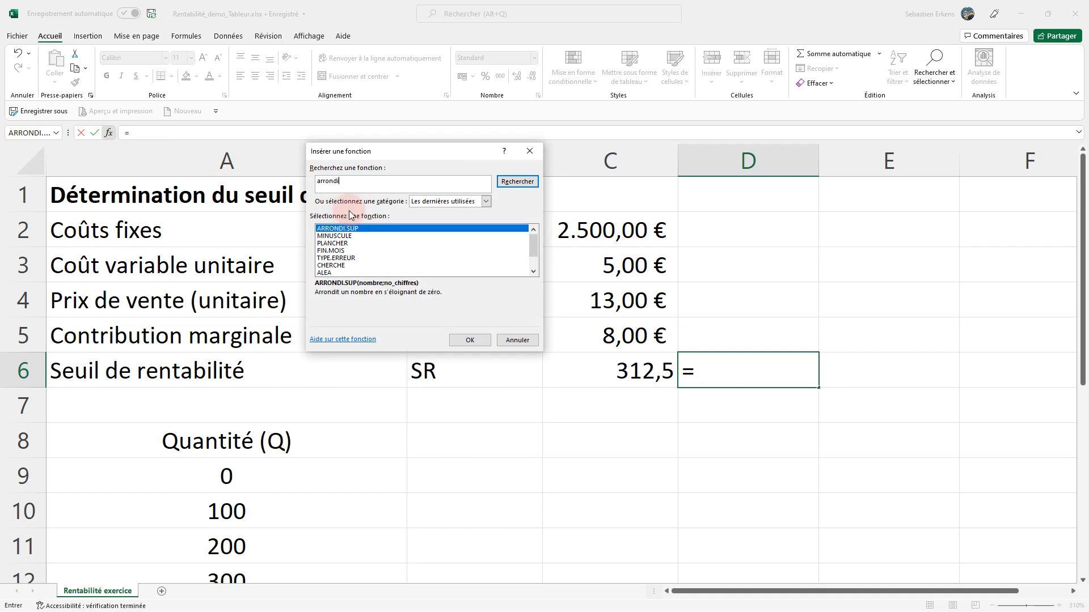
{"action": "key", "text": "Return"}
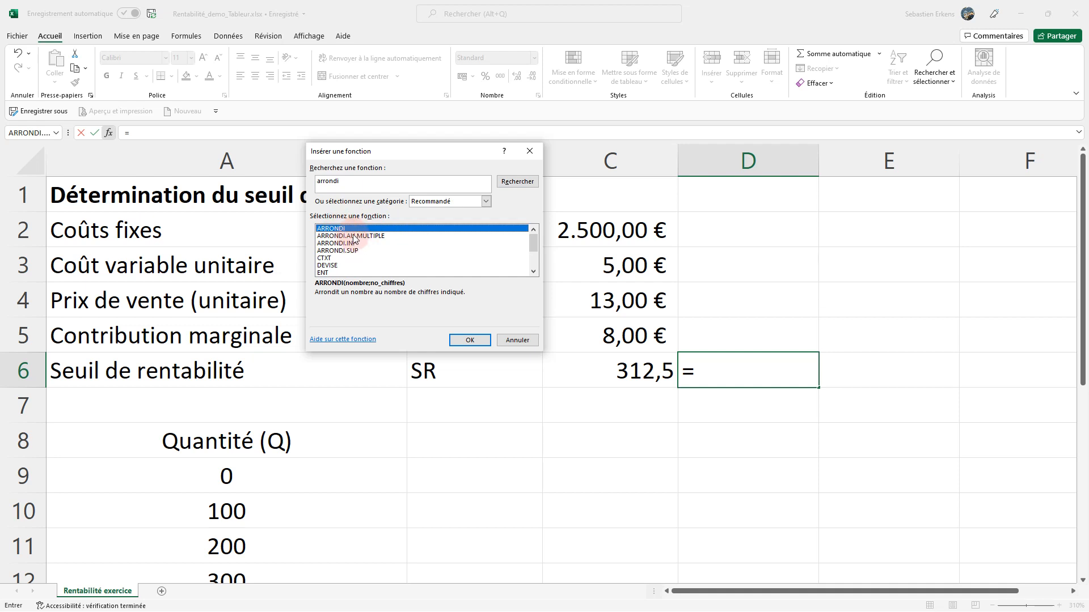
{"action": "left_click", "coordinate": [353, 251]}
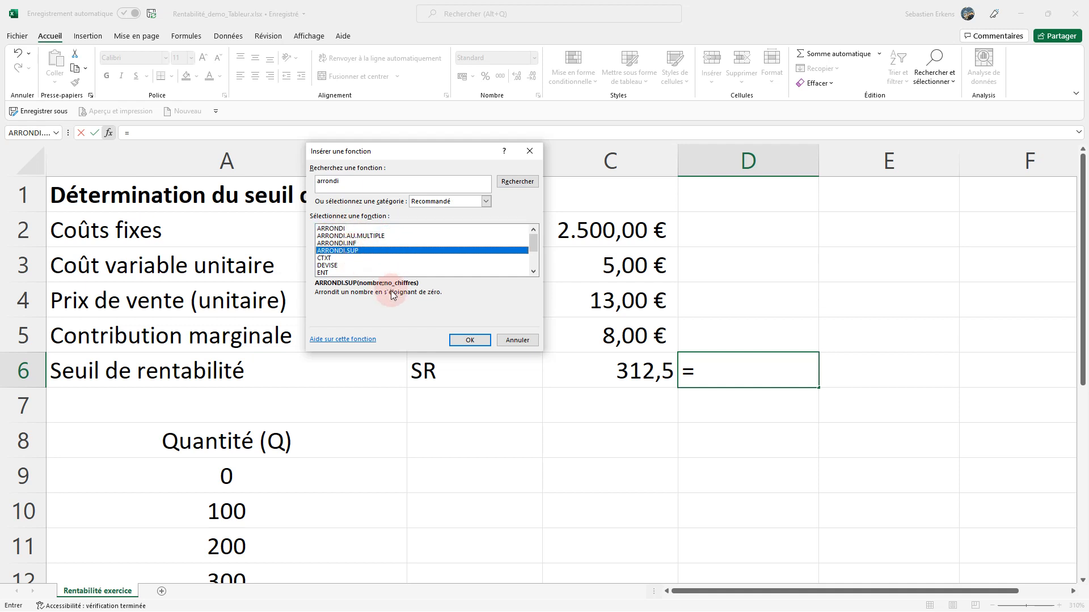
{"action": "left_click", "coordinate": [469, 340]}
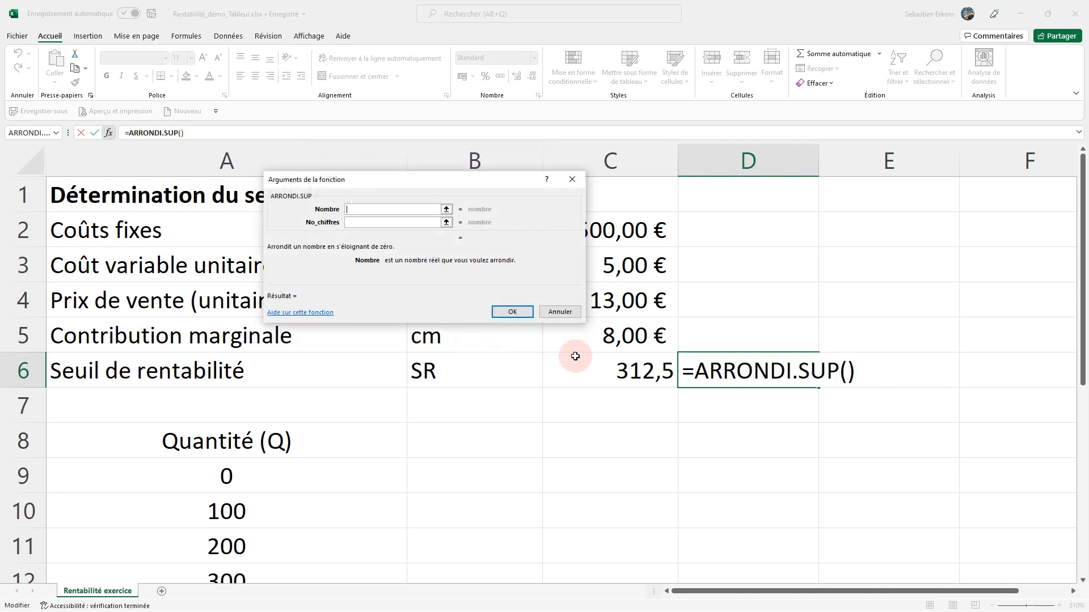
Set the ARRONDI.SUP arguments to C6 as the number and 0 as the digit count, and accept the formula.
{"action": "left_click", "coordinate": [446, 209]}
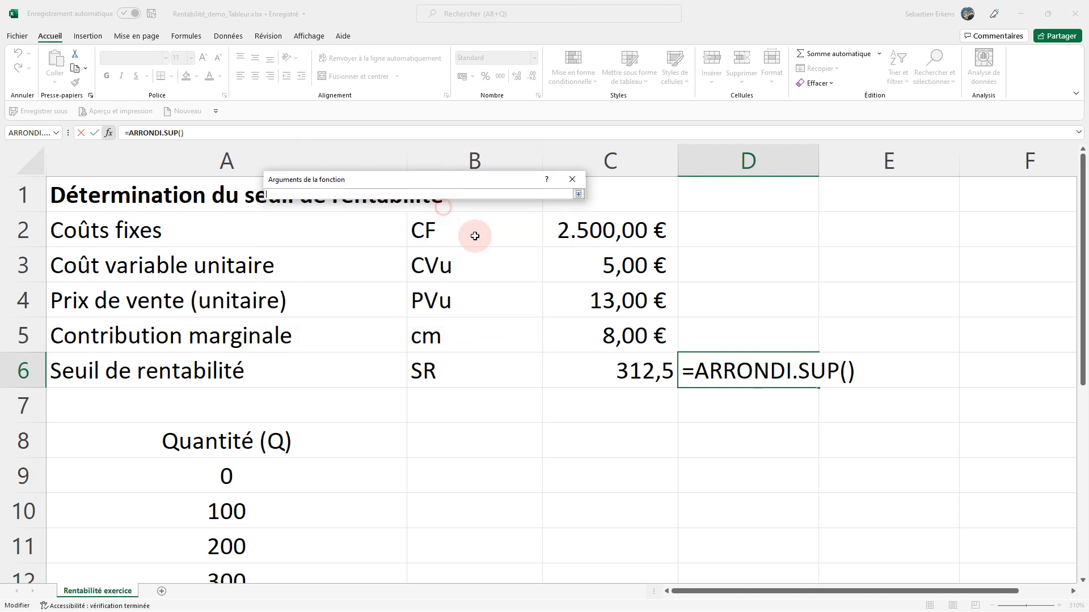
{"action": "left_click", "coordinate": [606, 370]}
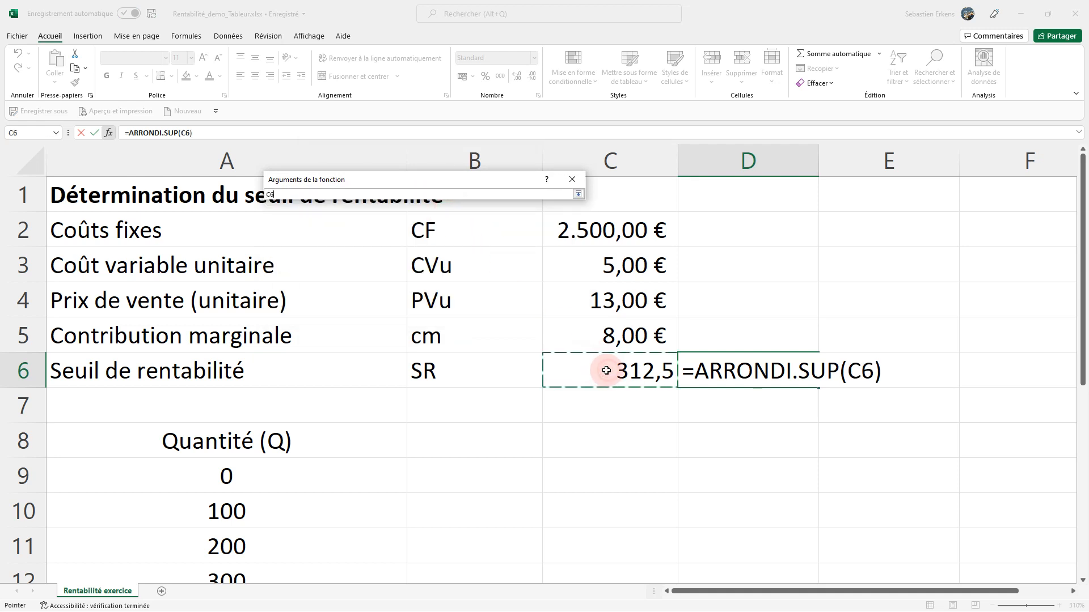
{"action": "left_click", "coordinate": [578, 194]}
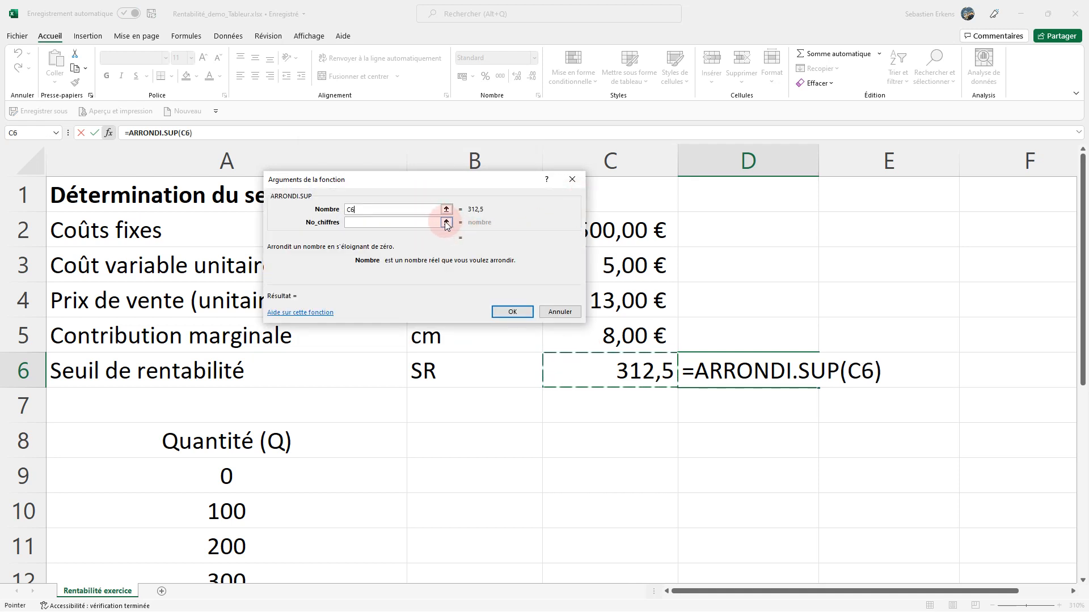
{"action": "left_click", "coordinate": [418, 221]}
{"action": "type", "text": "0"}
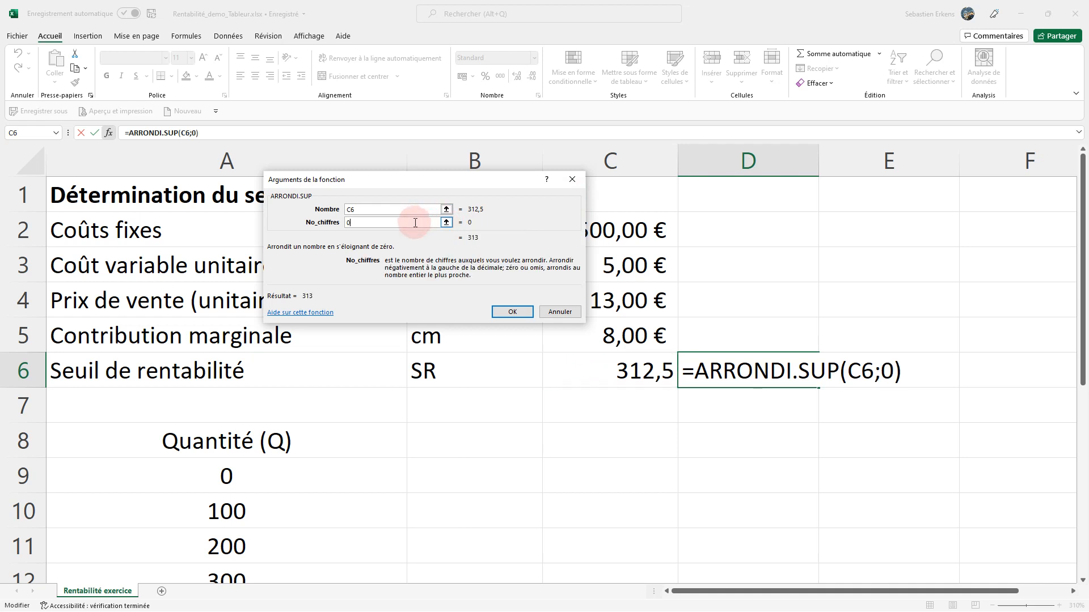
{"action": "left_click", "coordinate": [511, 313]}
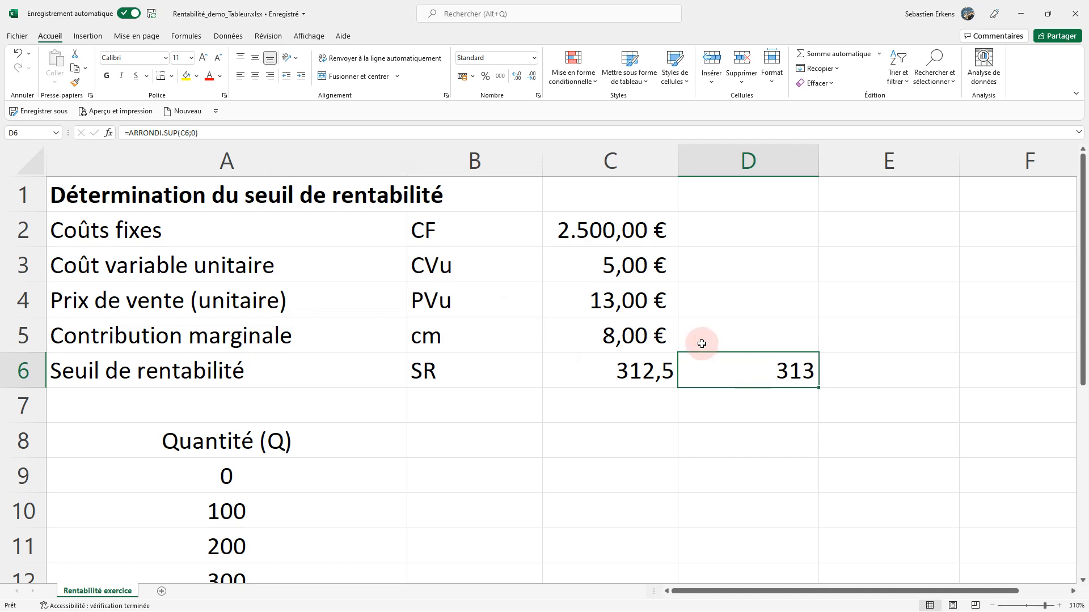
Add the column header CF in B8, next to the Quantité (Q) header.
{"action": "scroll", "coordinate": [424, 413], "scroll_direction": "down", "scroll_amount": 5}
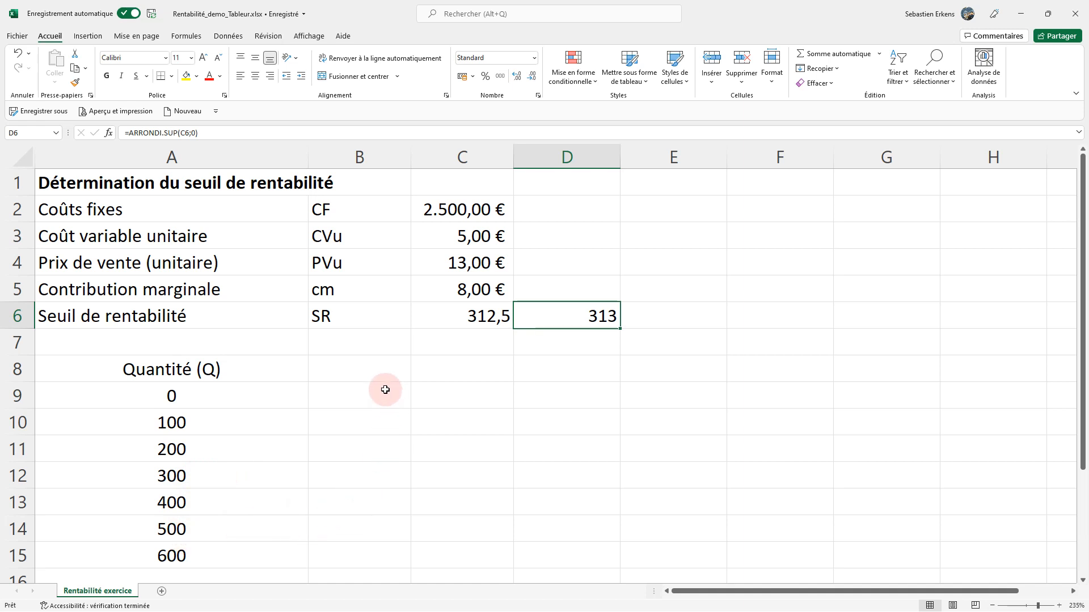
{"action": "left_click", "coordinate": [342, 361]}
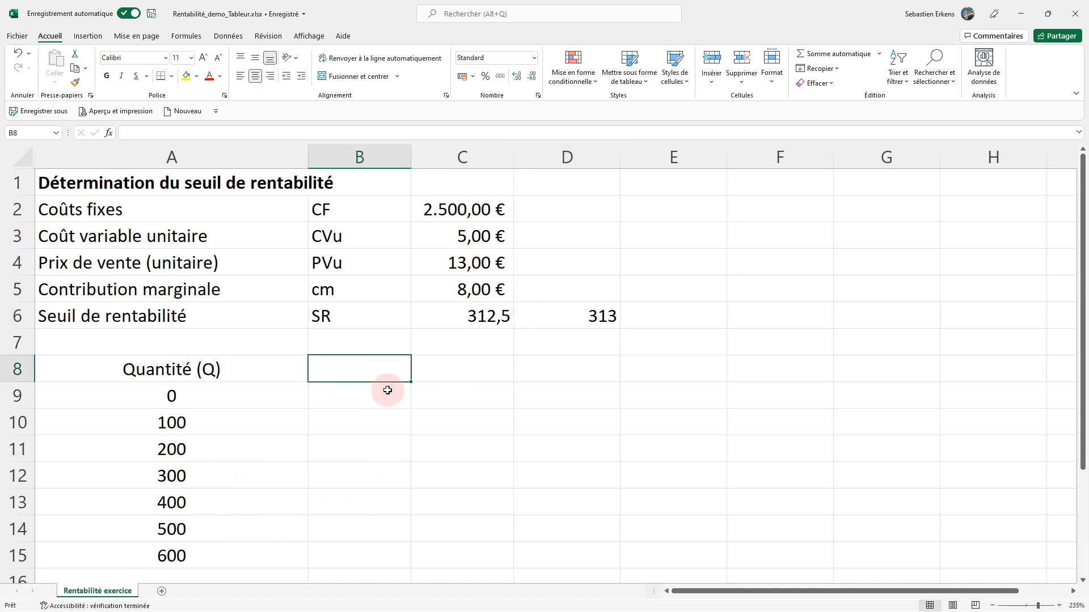
{"action": "type", "text": "CF"}
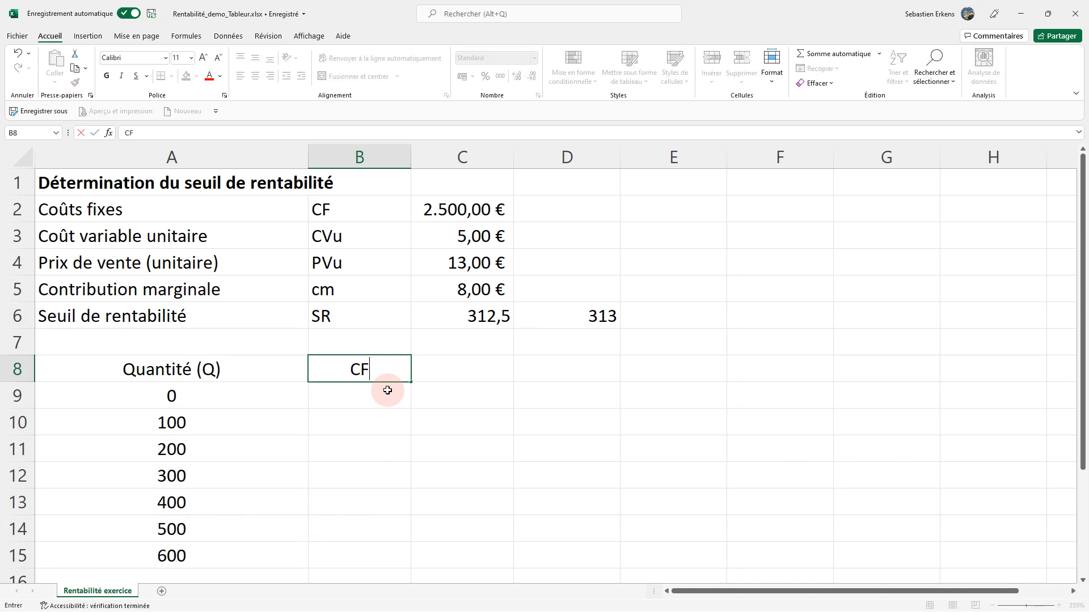
{"action": "key", "text": "Tab"}
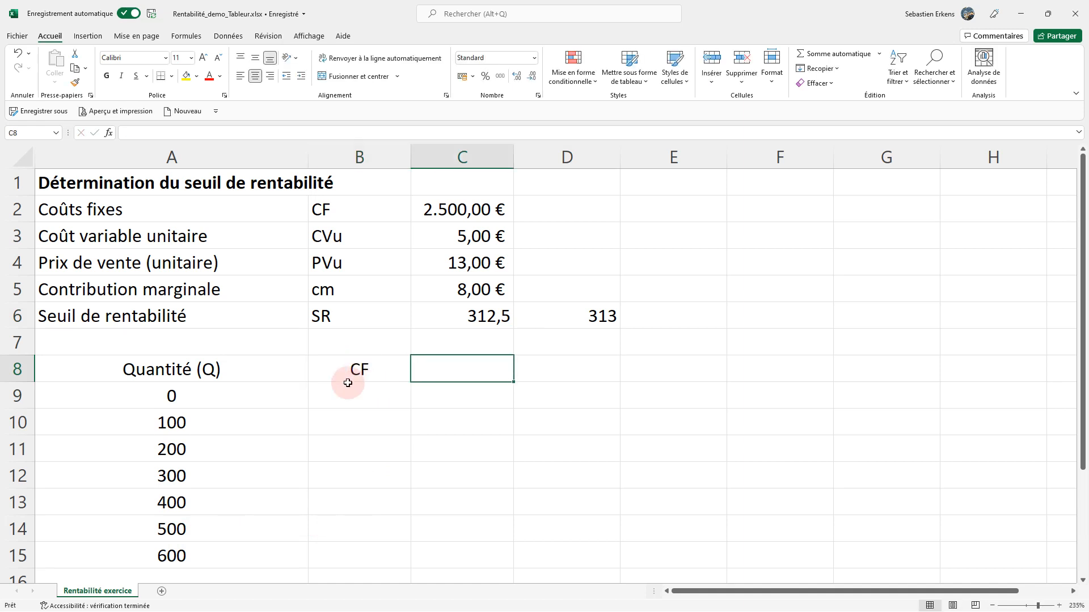
Link the fixed costs into B9, the first row under CF, with the formula =C2.
{"action": "left_click", "coordinate": [326, 398]}
{"action": "type", "text": "="}
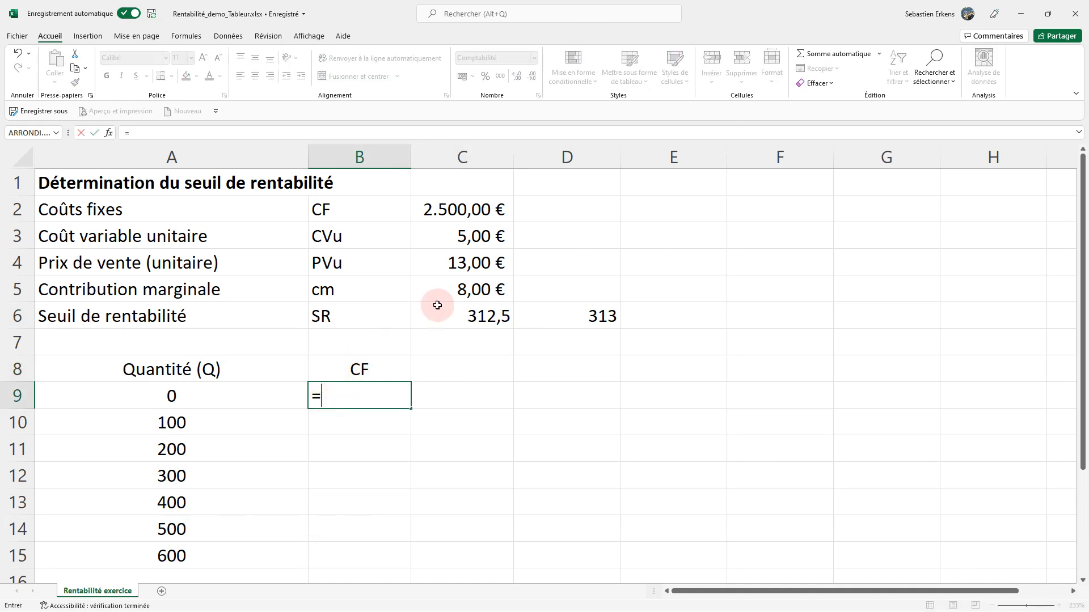
{"action": "left_click", "coordinate": [460, 211]}
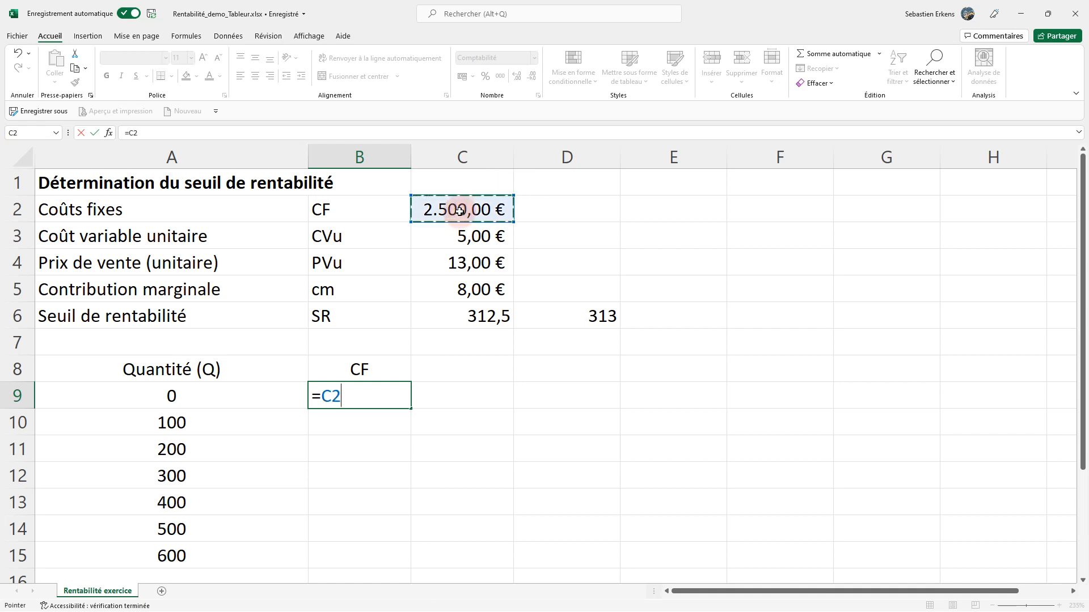
{"action": "key", "text": "Return"}
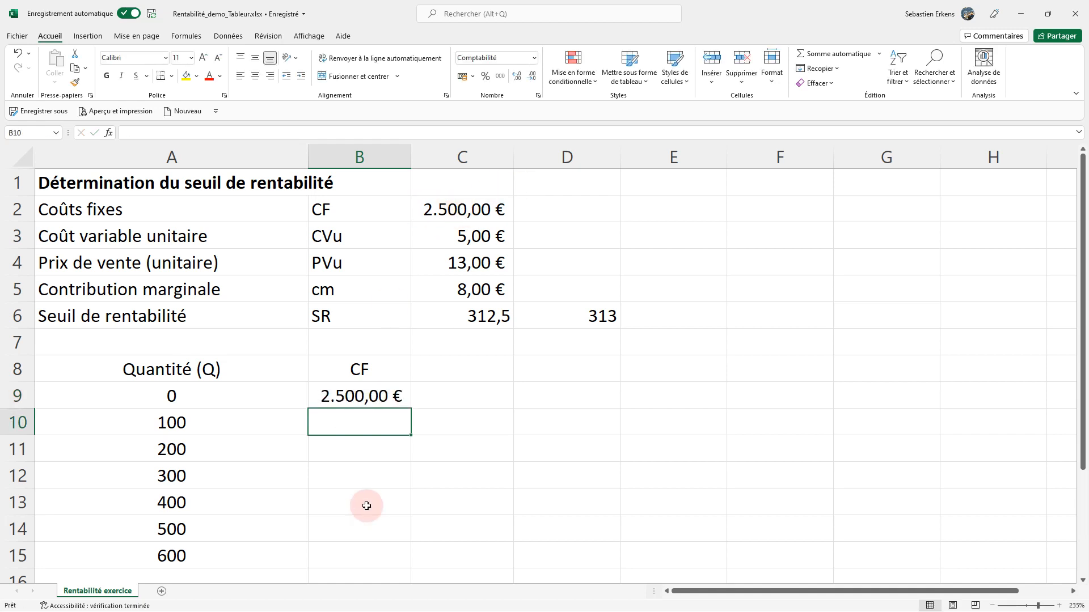
Try filling the B9 formula down to B15 and inspect which cells the copies reference.
{"action": "left_click", "coordinate": [374, 397]}
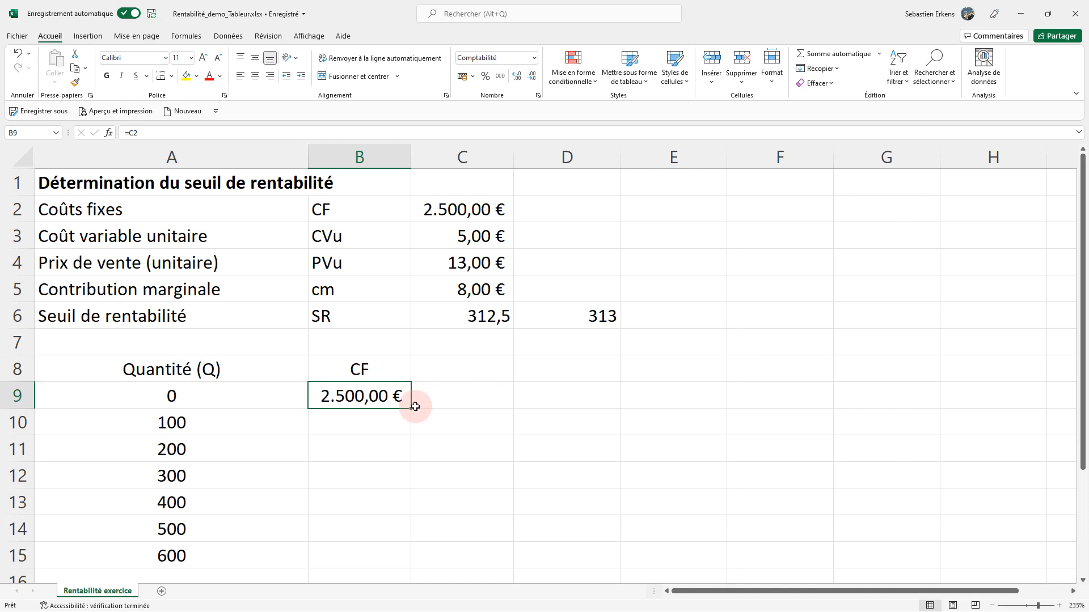
{"action": "left_click_drag", "start_coordinate": [414, 408], "coordinate": [399, 553]}
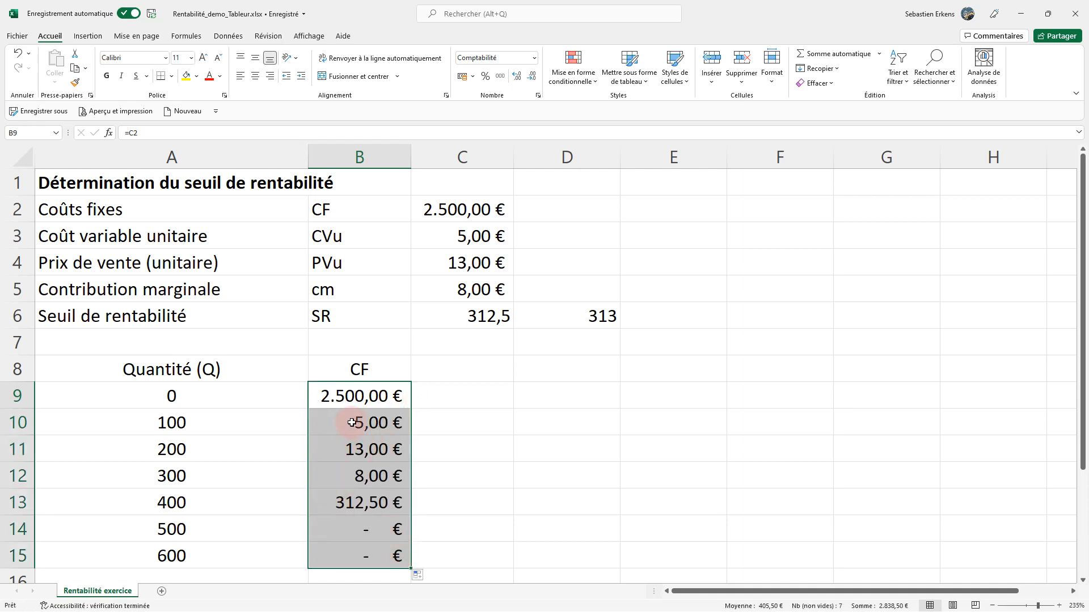
{"action": "left_click", "coordinate": [356, 395]}
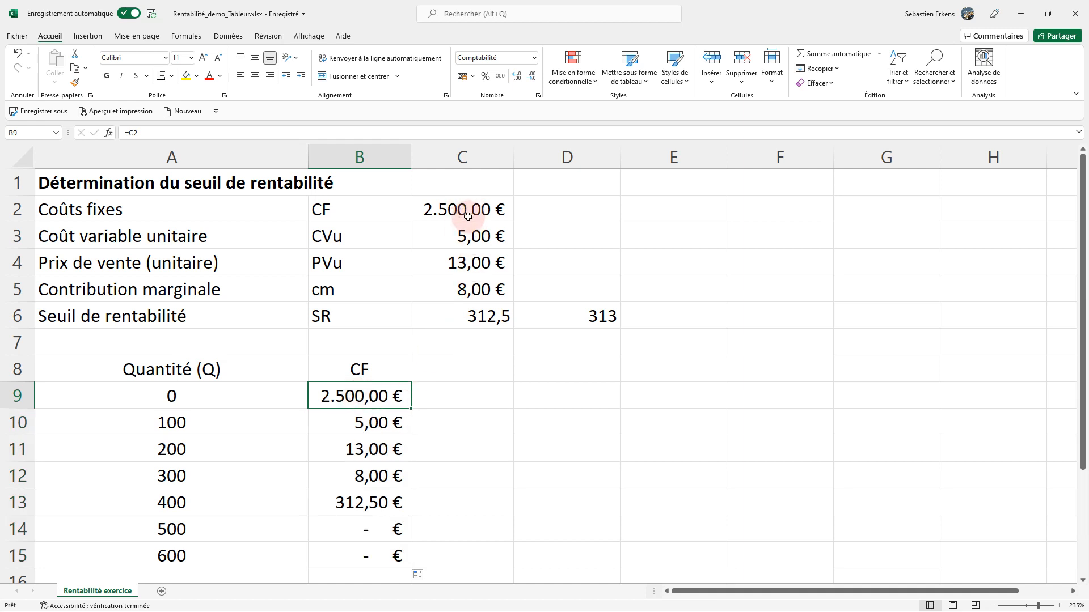
{"action": "left_click", "coordinate": [335, 419]}
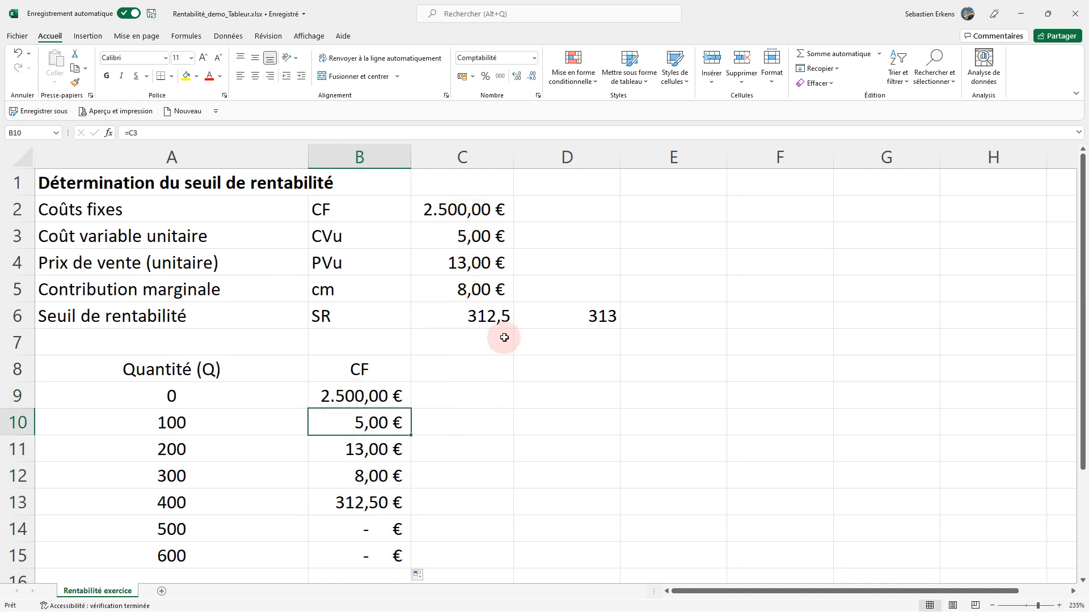
{"action": "left_click", "coordinate": [483, 236]}
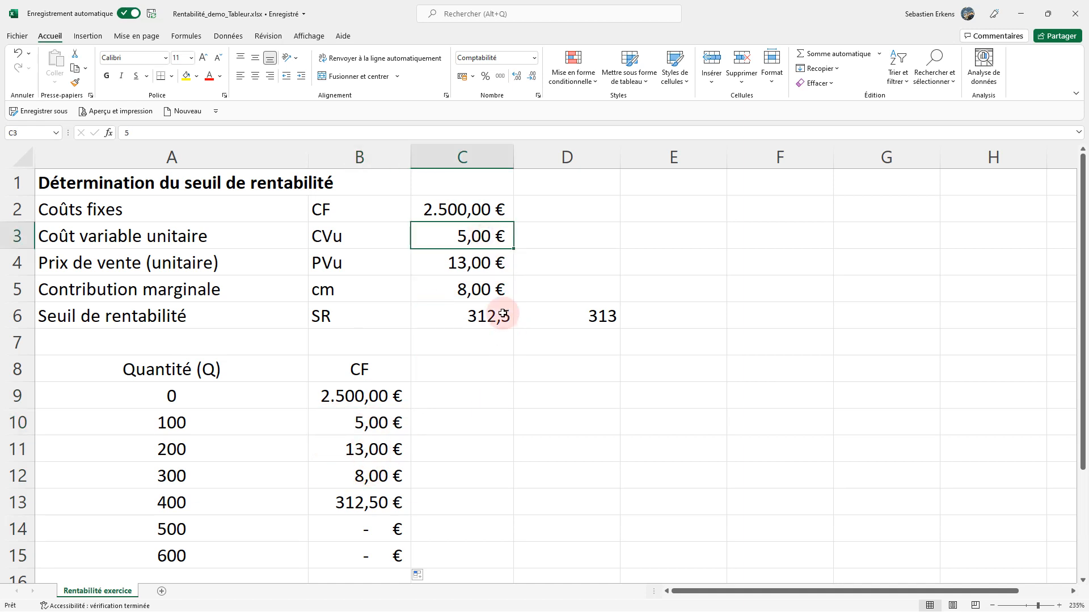
Lock the row reference in the B9 formula by changing it to =C$2.
{"action": "left_click", "coordinate": [350, 398]}
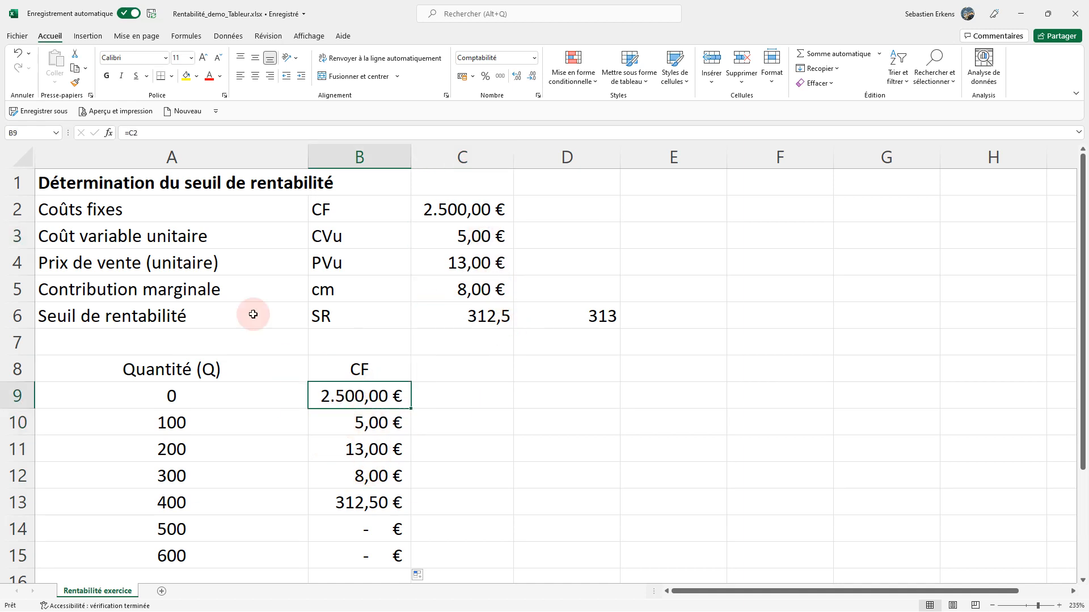
{"action": "left_click", "coordinate": [132, 132]}
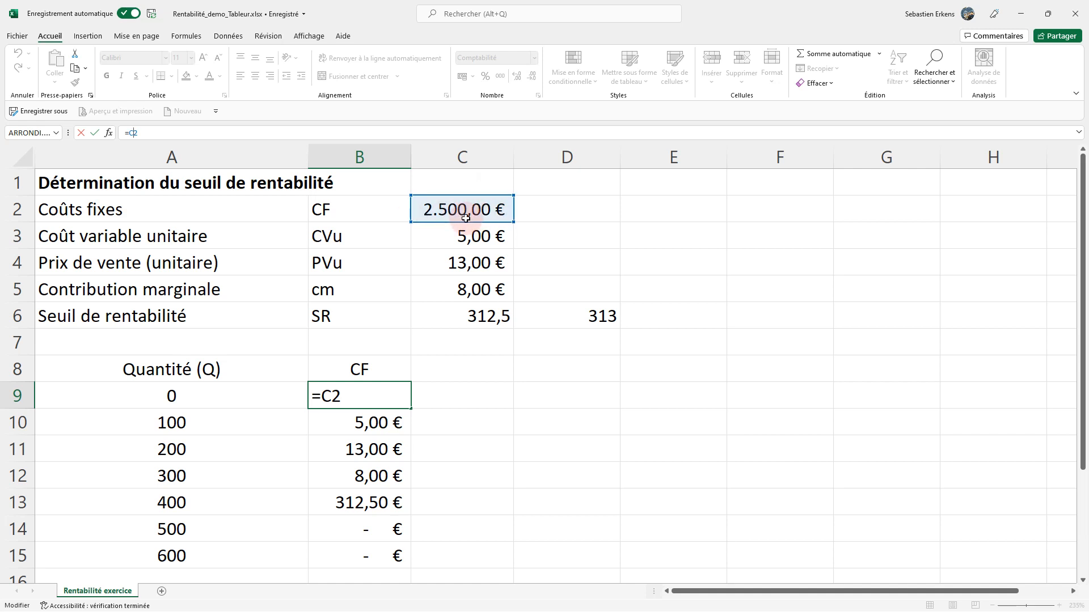
{"action": "type", "text": "$"}
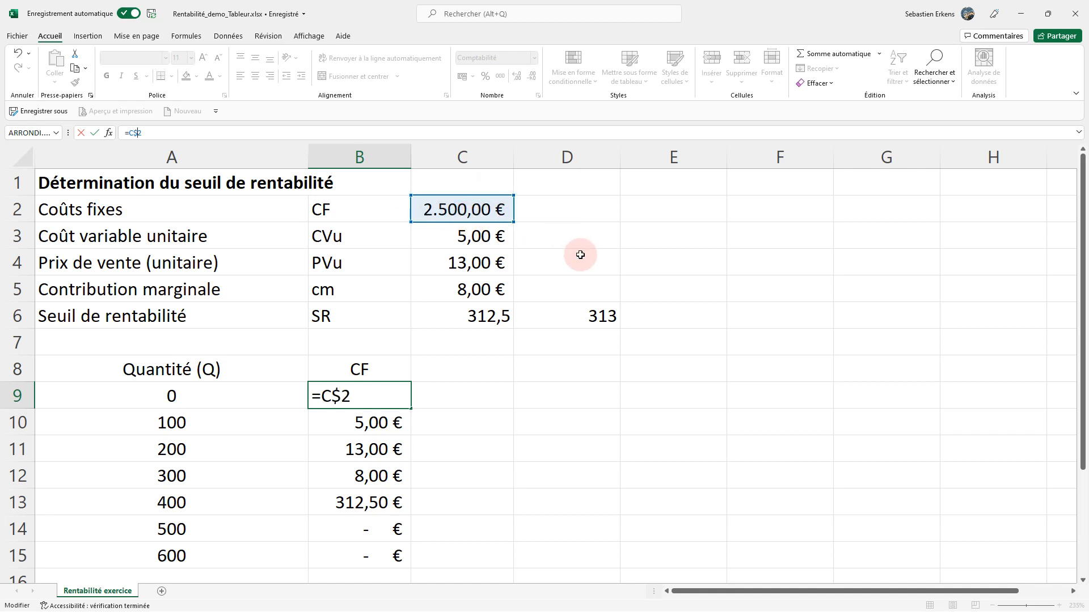
{"action": "key", "text": "Return"}
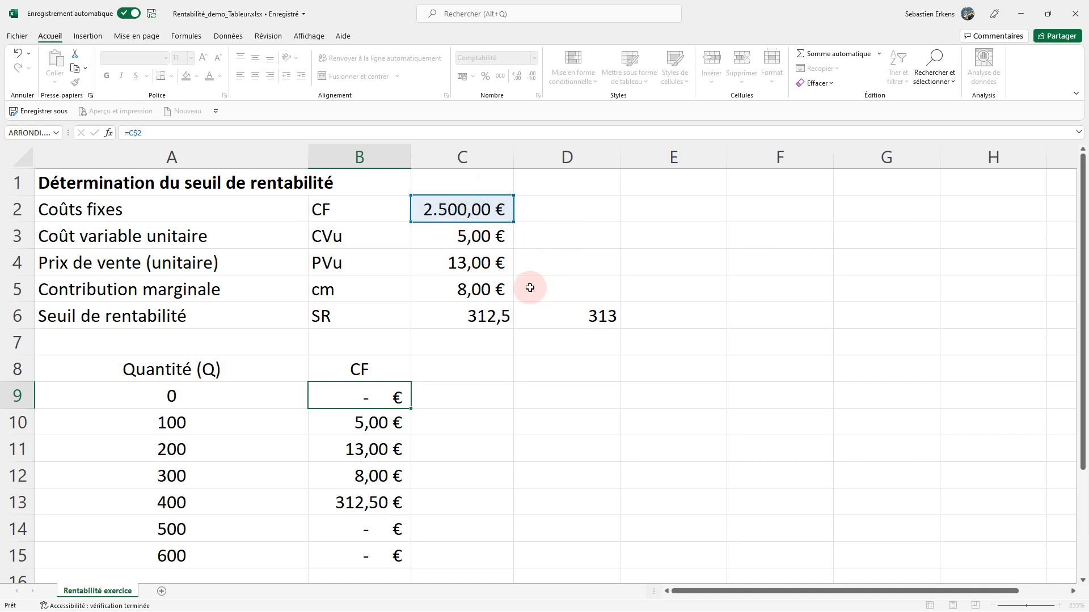
Fill the B9 formula down through B15 for all quantities and check the copied cells.
{"action": "left_click", "coordinate": [383, 389]}
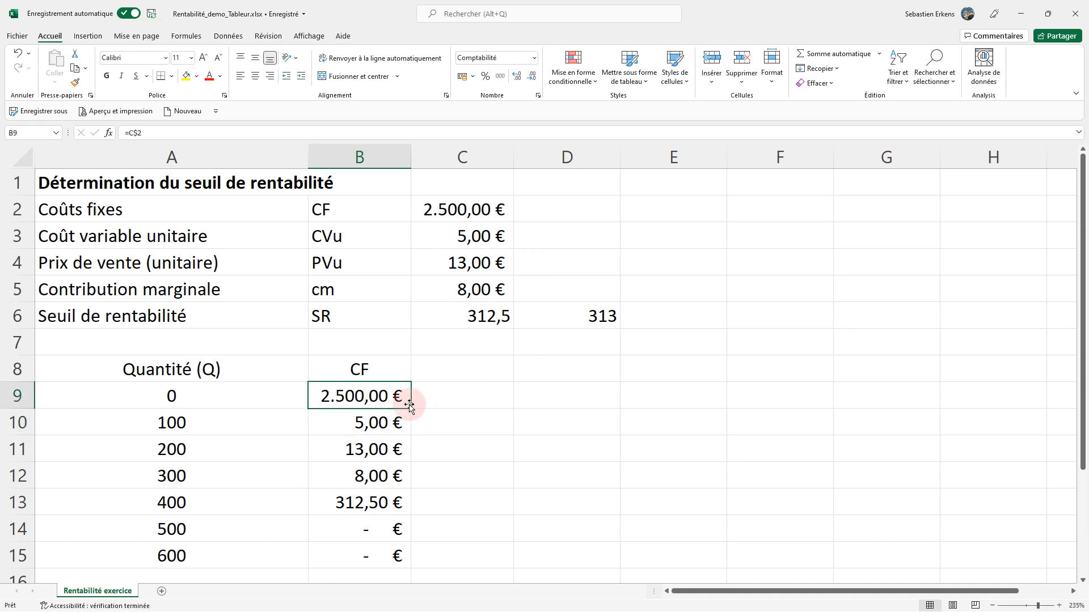
{"action": "left_click_drag", "start_coordinate": [409, 409], "coordinate": [401, 573]}
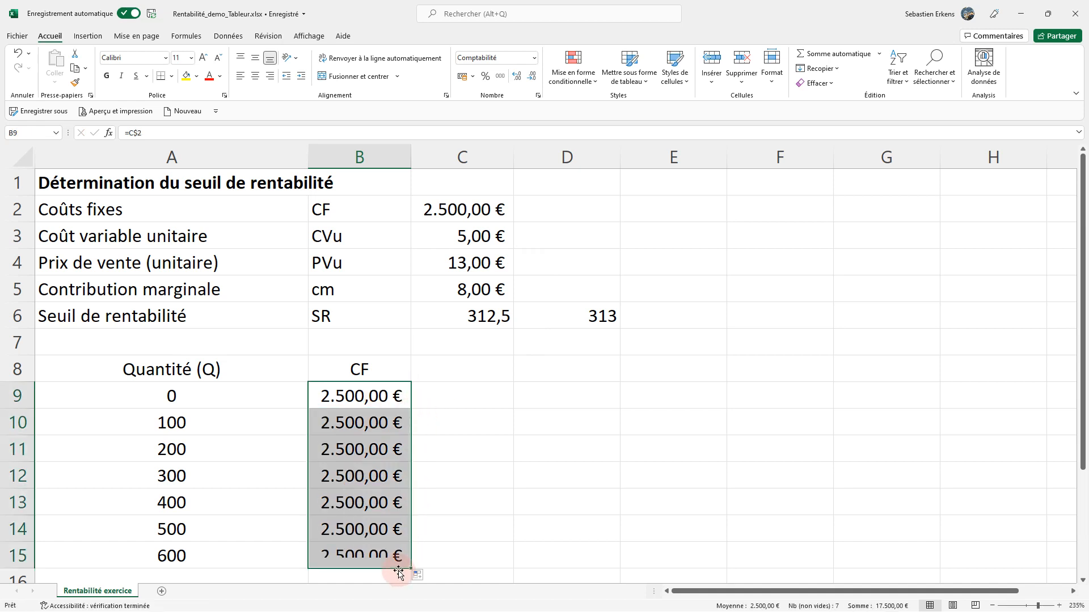
{"action": "left_click", "coordinate": [369, 556]}
{"action": "left_click", "coordinate": [368, 475]}
Test the CF column's link by setting the fixed costs in C2 to 2000, and restore them to 2500.
{"action": "left_click", "coordinate": [462, 224]}
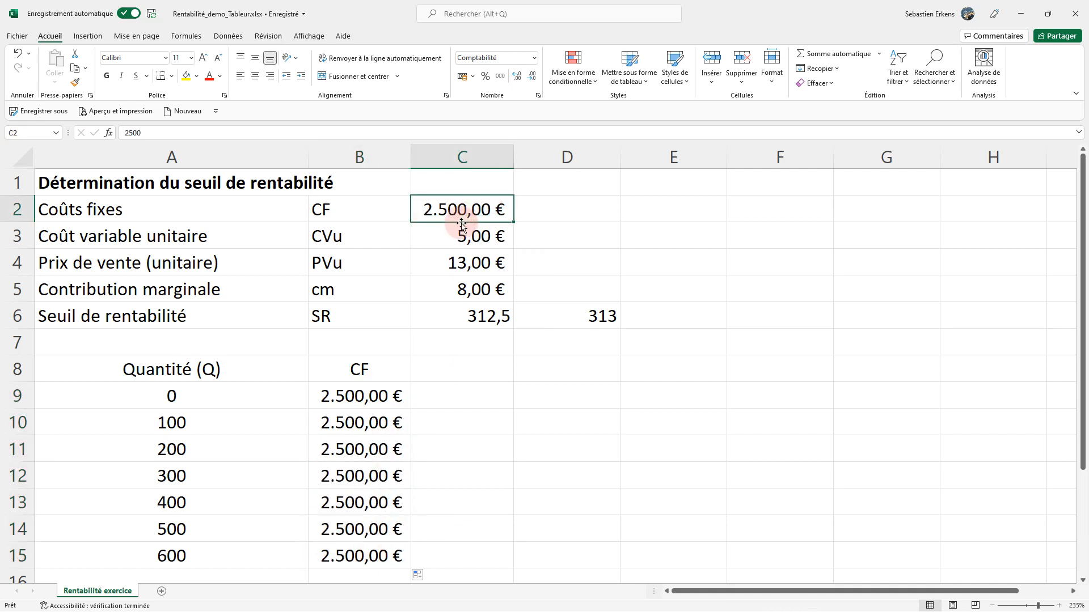
{"action": "type", "text": "2000"}
{"action": "key", "text": "Return"}
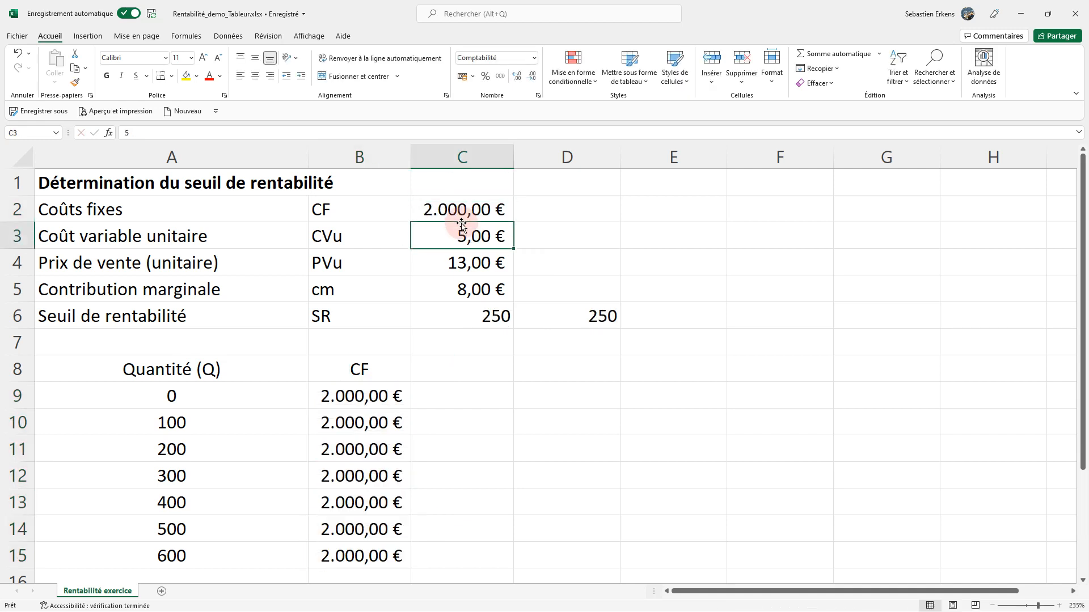
{"action": "left_click", "coordinate": [462, 223]}
{"action": "type", "text": "252"}
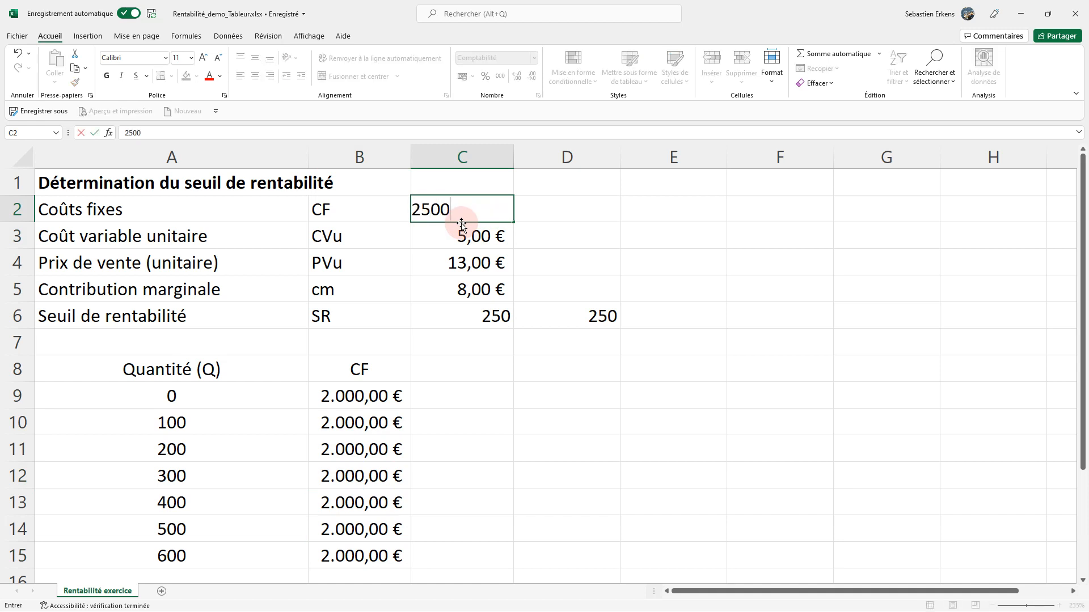
{"action": "left_click", "coordinate": [461, 225]}
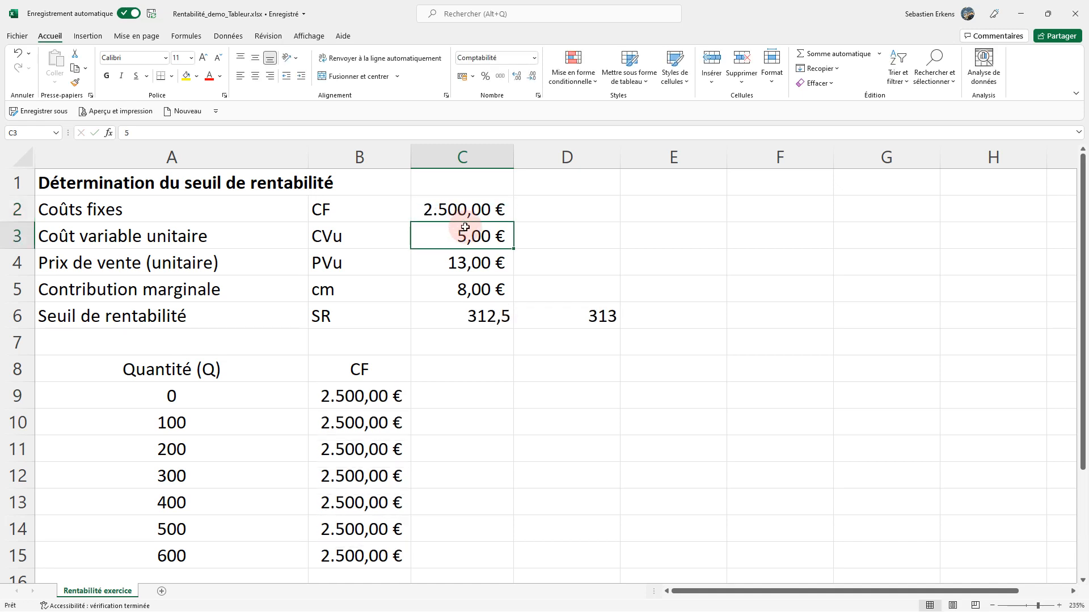
Add the column header CV in C8, next to the CF header.
{"action": "left_click", "coordinate": [447, 369]}
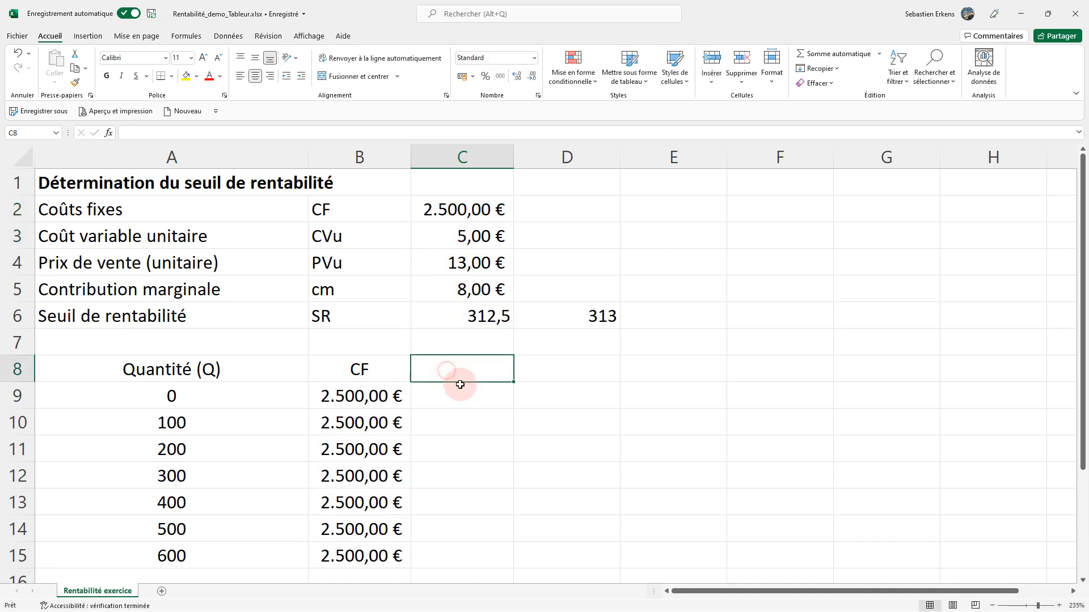
{"action": "type", "text": "C"}
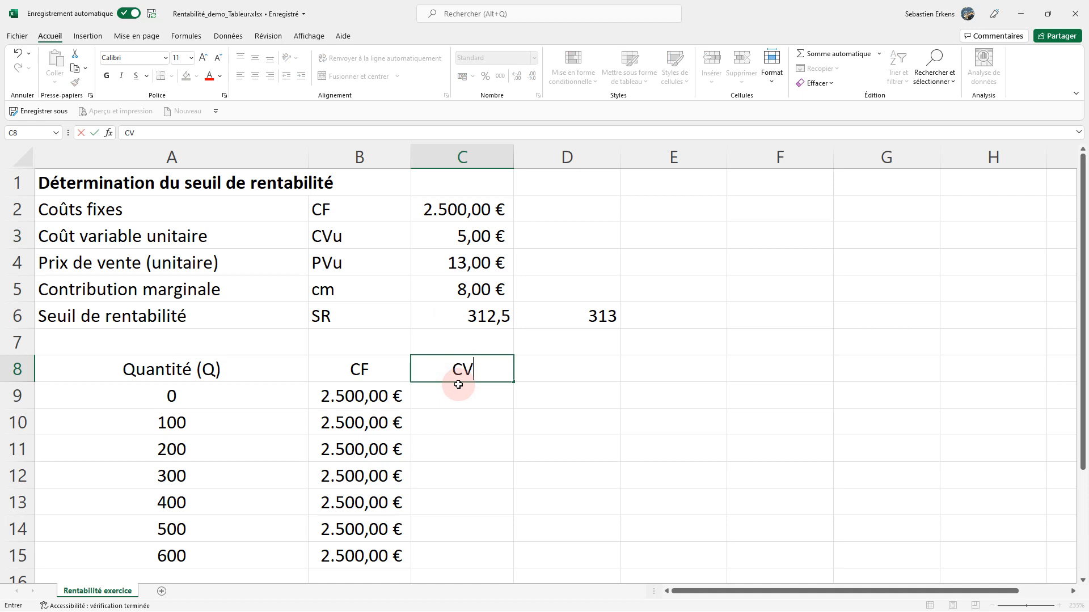
{"action": "type", "text": "V"}
Calculate the variable cost in C9 as quantity times unit variable cost with =A9*C$3, keeping row 3 fixed.
{"action": "left_click", "coordinate": [471, 395]}
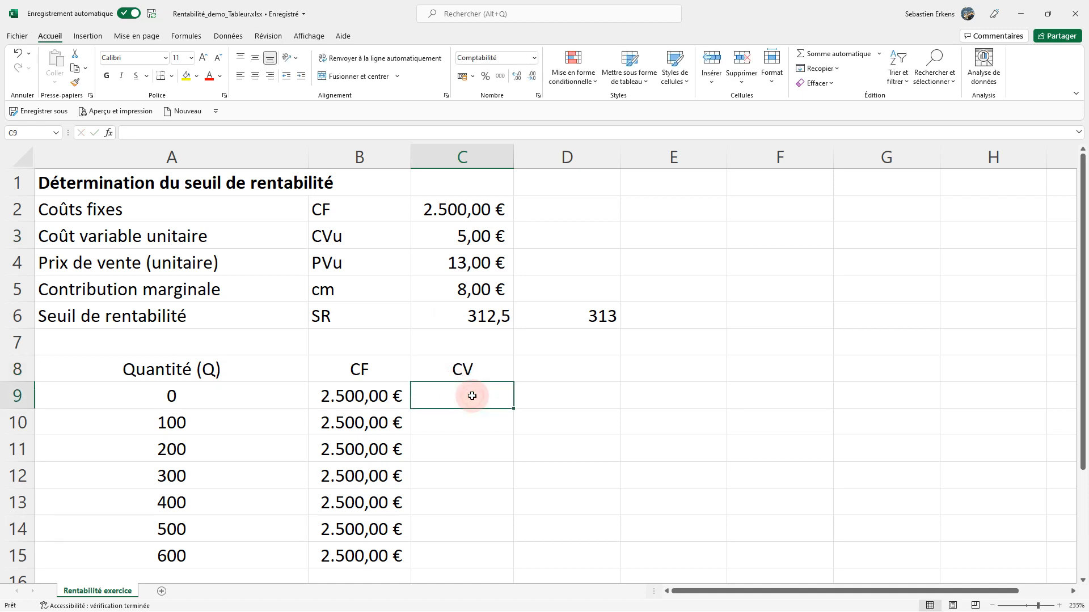
{"action": "type", "text": "="}
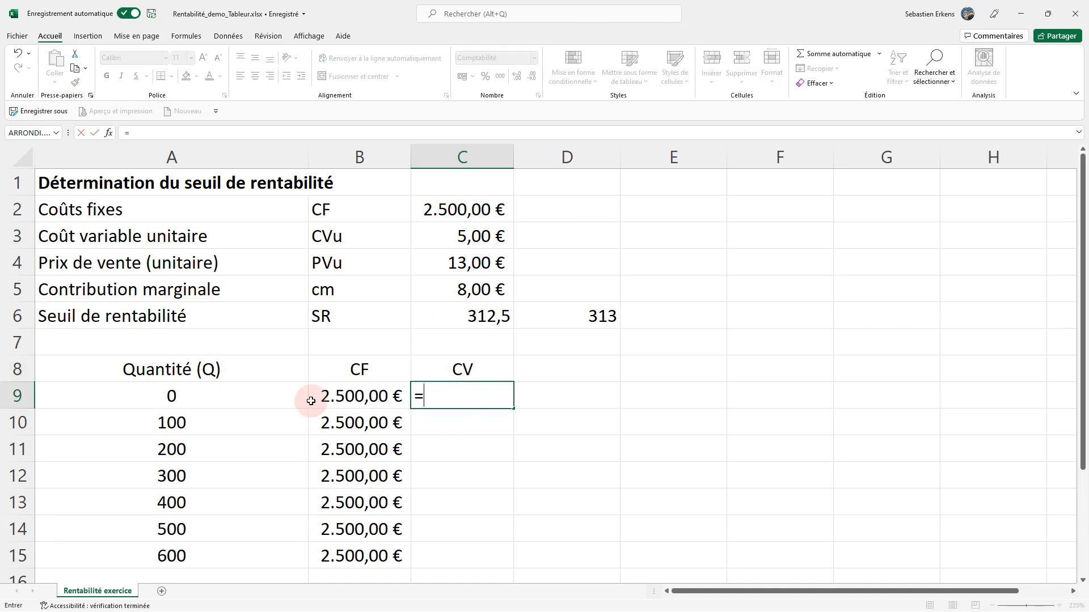
{"action": "left_click", "coordinate": [215, 396]}
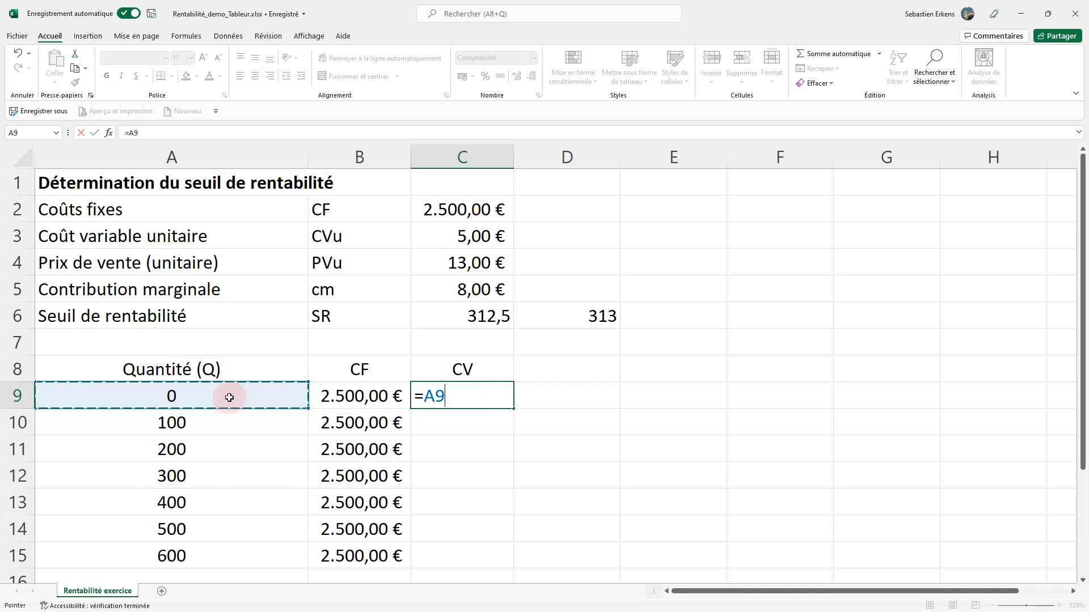
{"action": "type", "text": "*"}
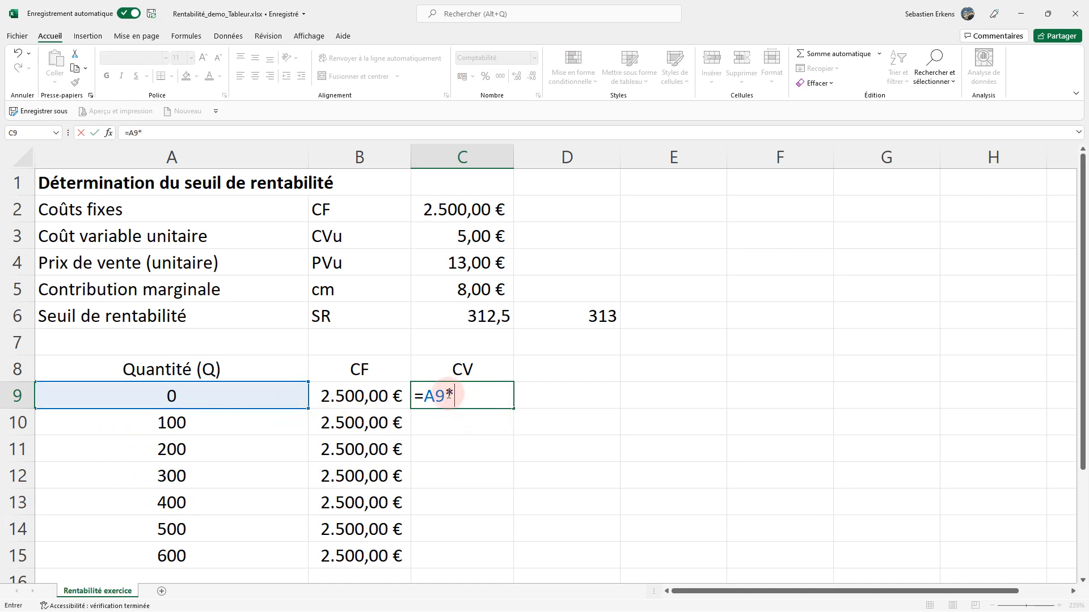
{"action": "left_click", "coordinate": [461, 237]}
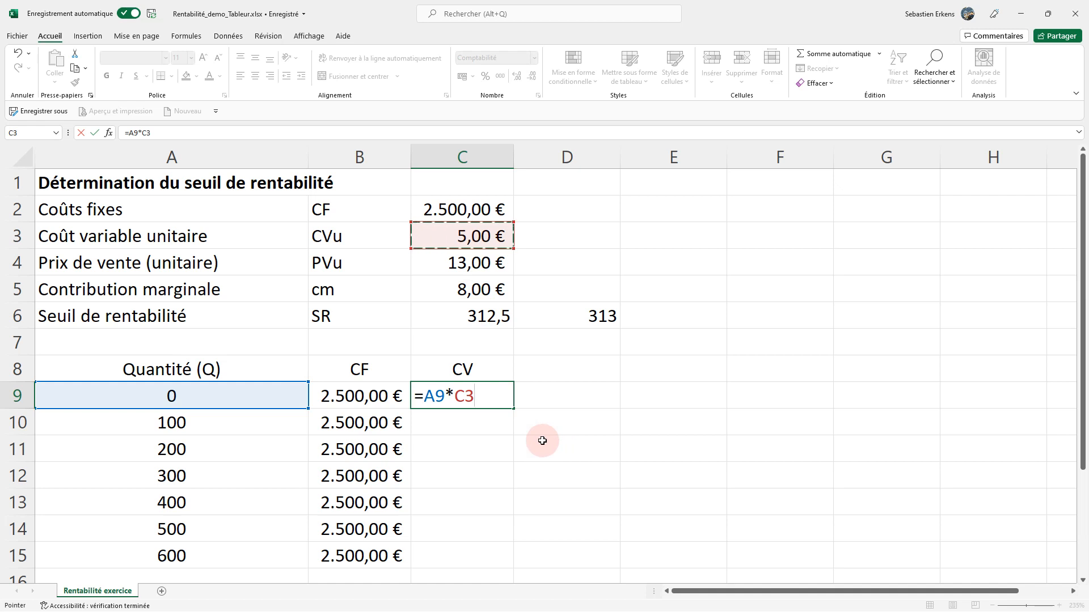
{"action": "left_click", "coordinate": [146, 133]}
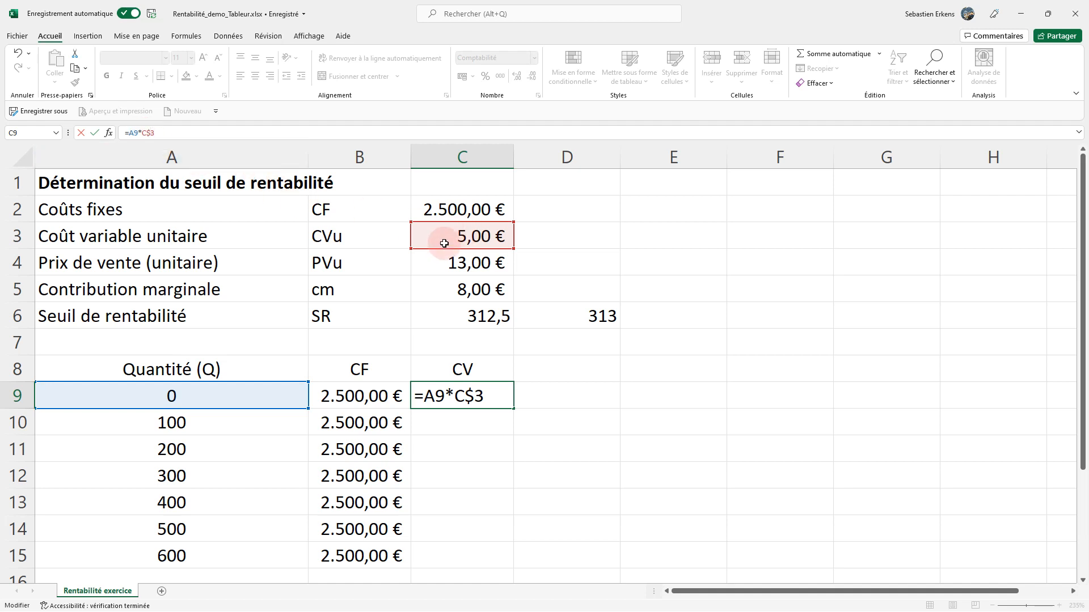
{"action": "key", "text": "Return"}
Fill the C9 formula down through C15 and check the last row's variable cost against its quantity.
{"action": "left_click", "coordinate": [504, 403]}
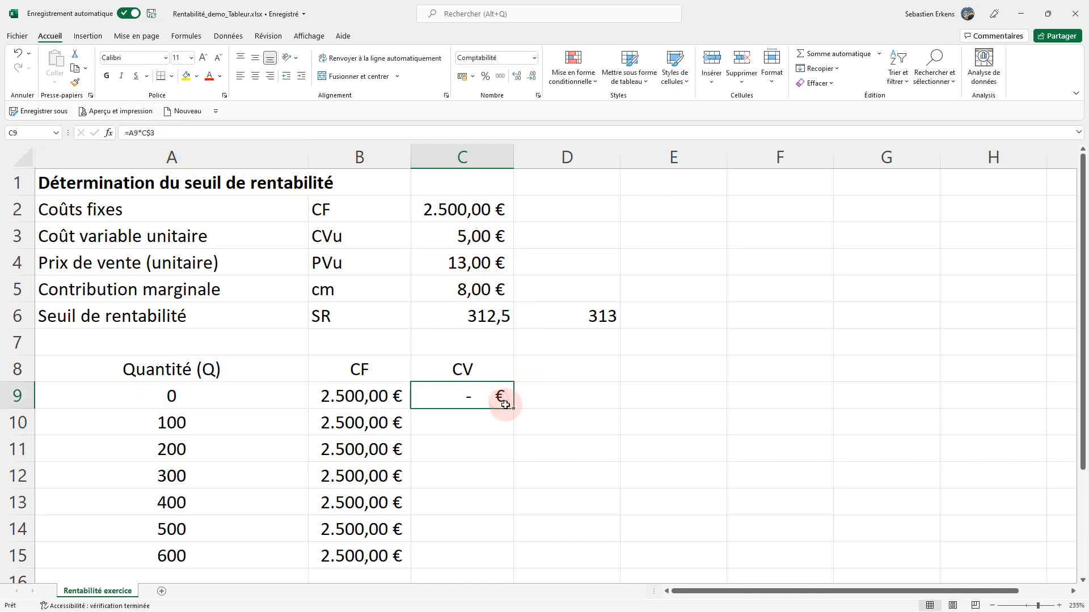
{"action": "left_click_drag", "start_coordinate": [510, 414], "coordinate": [491, 556]}
{"action": "left_click", "coordinate": [416, 555]}
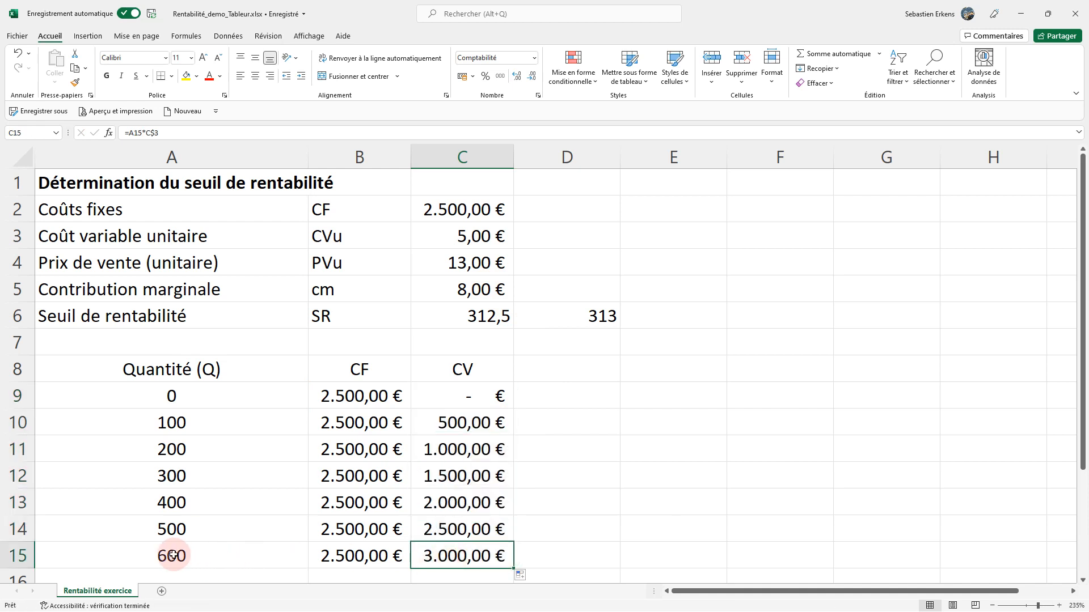
{"action": "left_click", "coordinate": [206, 556]}
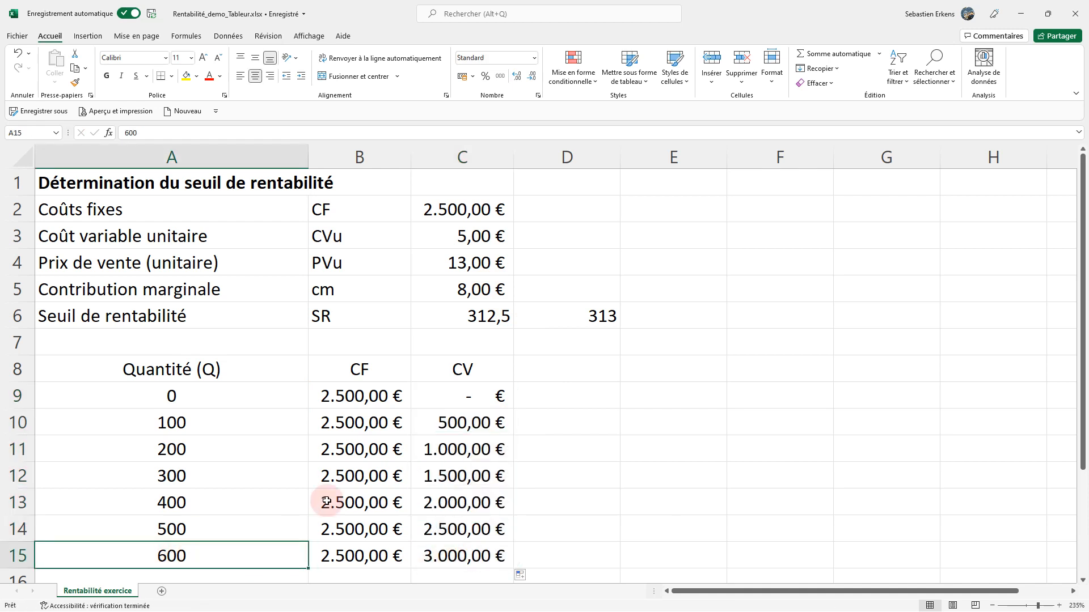
{"action": "left_click", "coordinate": [460, 562]}
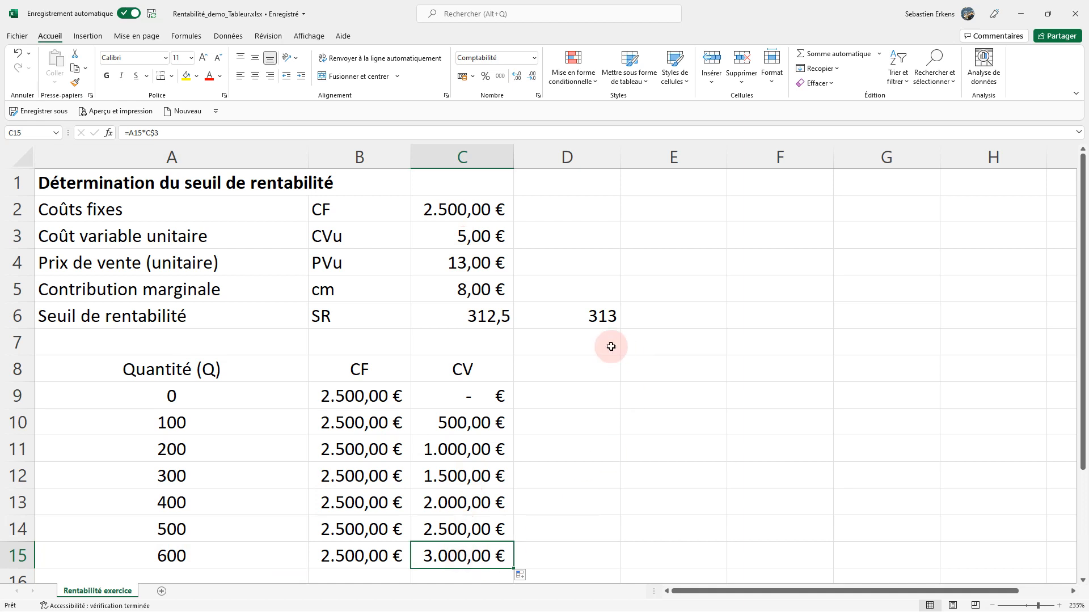
Add the column header CT in D8, next to the CV header.
{"action": "left_click", "coordinate": [563, 369]}
{"action": "type", "text": "CT"}
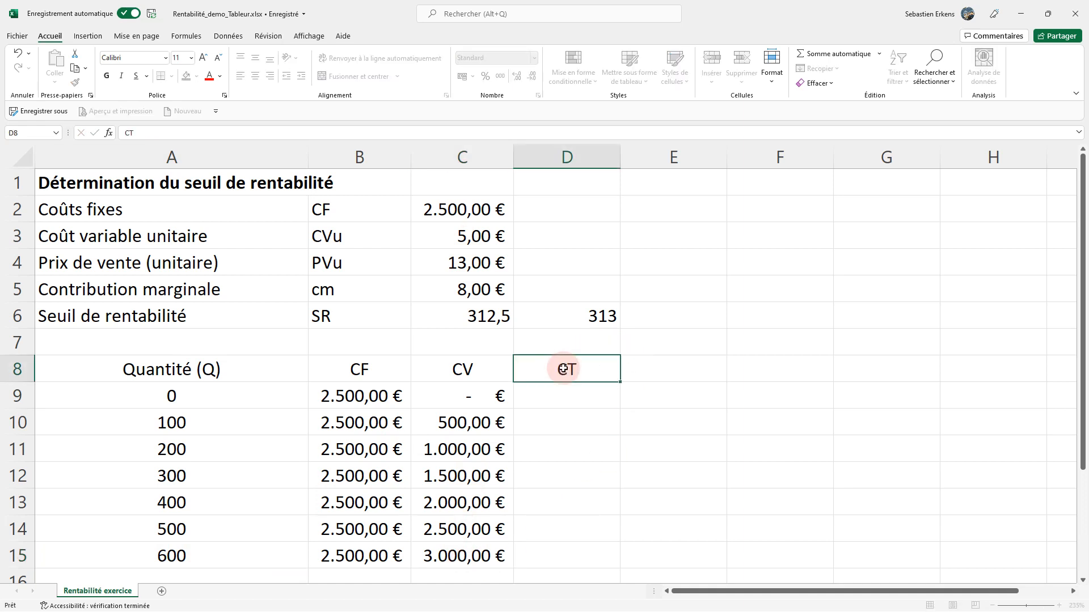
{"action": "key", "text": "Return"}
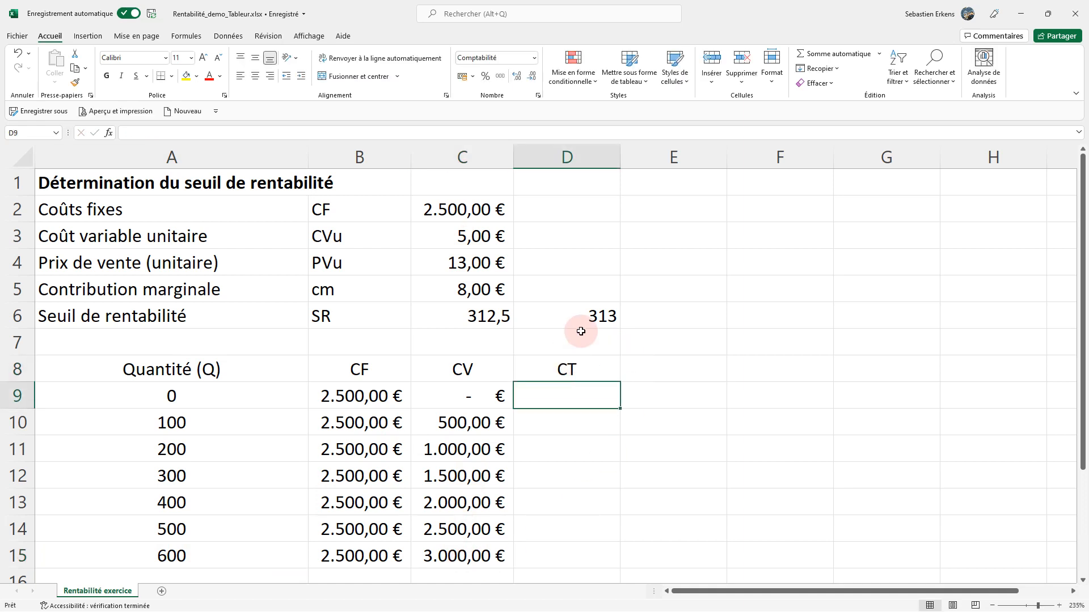
Calculate the total cost in D9 by adding the fixed and variable costs with =B9+C9.
{"action": "type", "text": "="}
{"action": "left_click", "coordinate": [349, 401]}
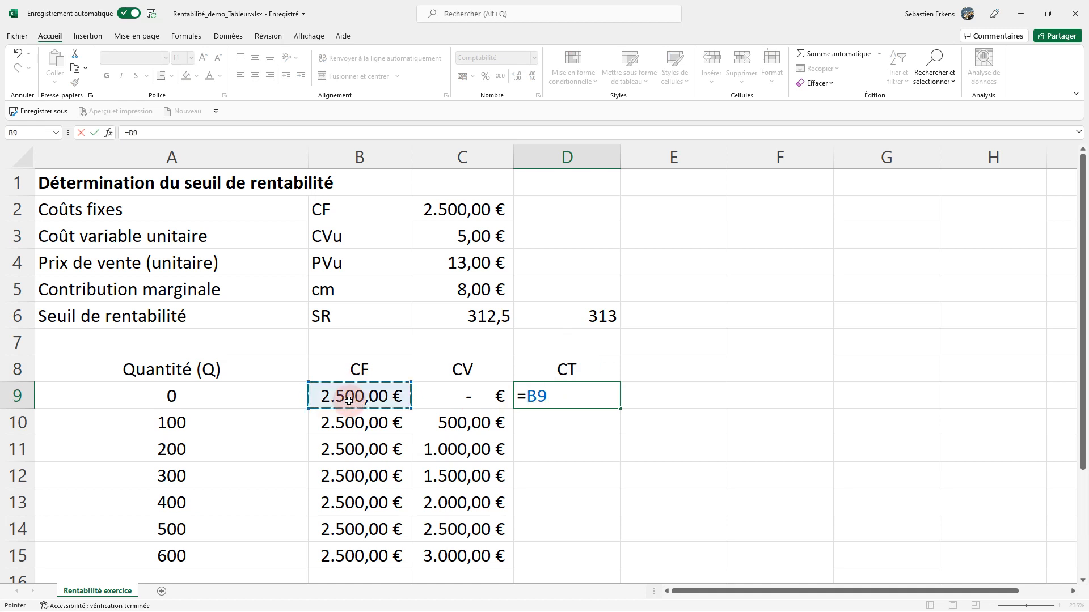
{"action": "type", "text": "+"}
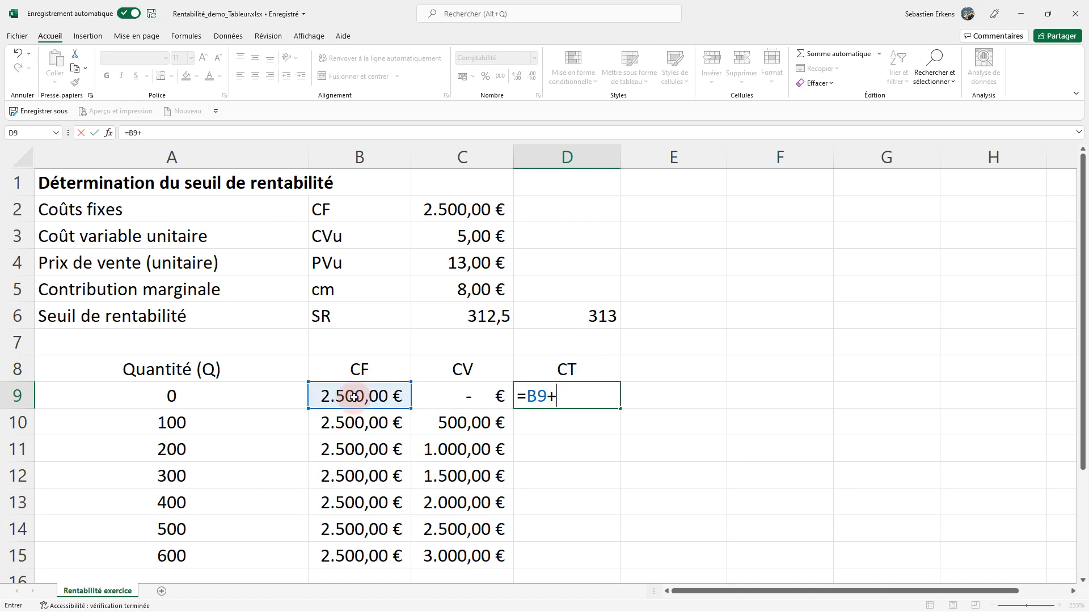
{"action": "left_click", "coordinate": [448, 397]}
{"action": "key", "text": "Return"}
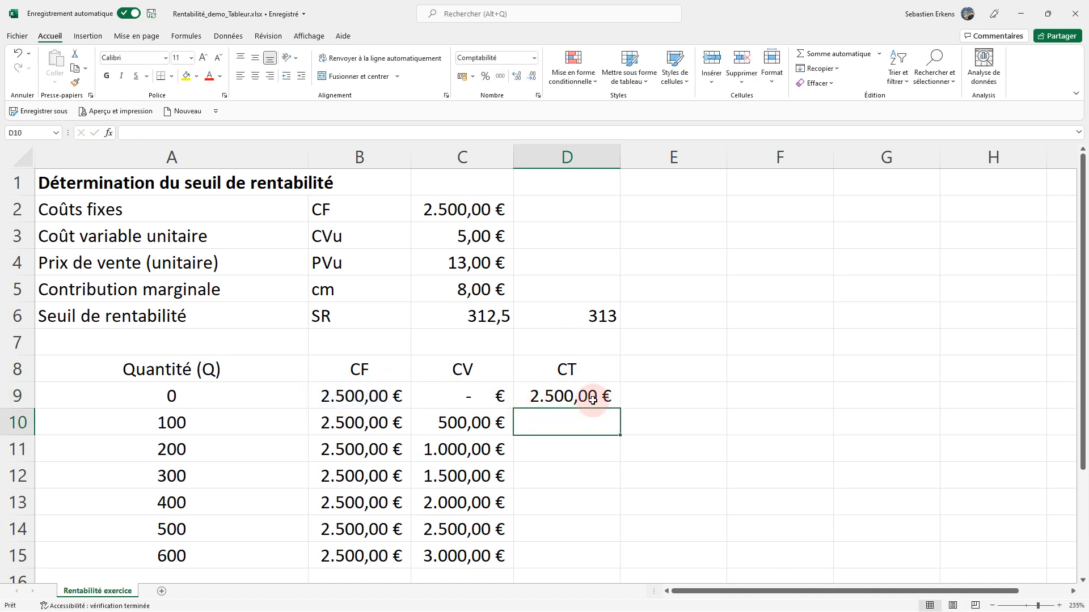
Fill the D9 total cost formula down through D15 and add the column header RT in E8.
{"action": "left_click", "coordinate": [615, 403]}
{"action": "left_click_drag", "start_coordinate": [620, 409], "coordinate": [575, 564]}
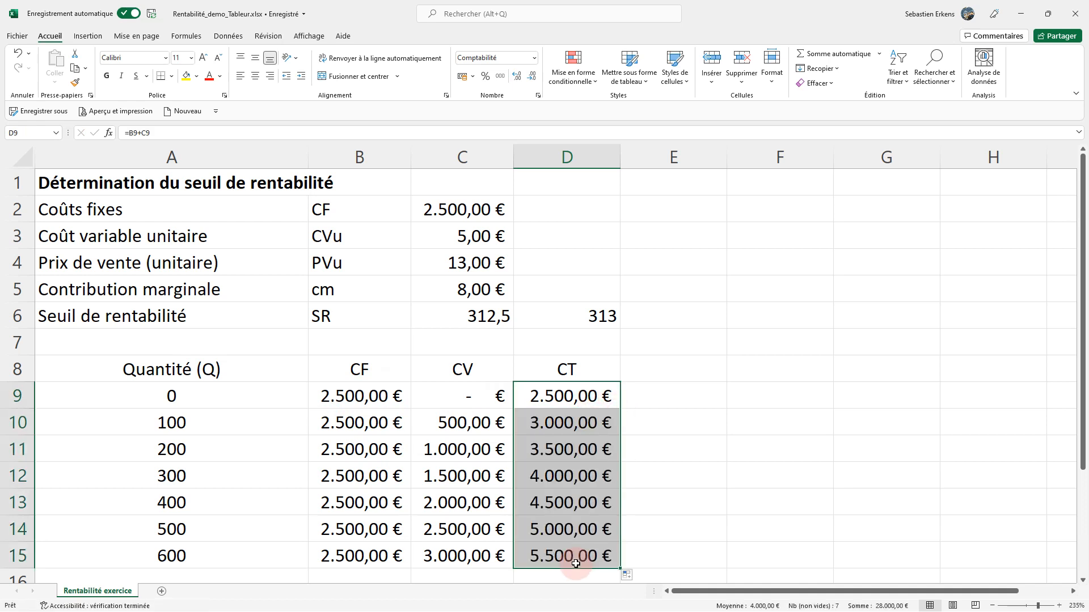
{"action": "left_click", "coordinate": [664, 374]}
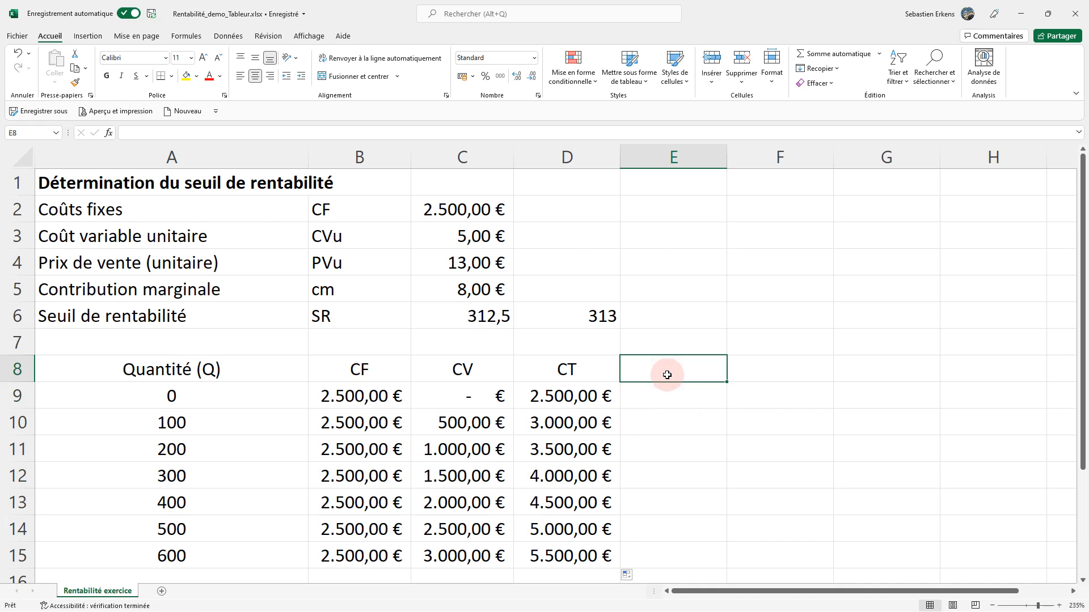
{"action": "type", "text": "R"}
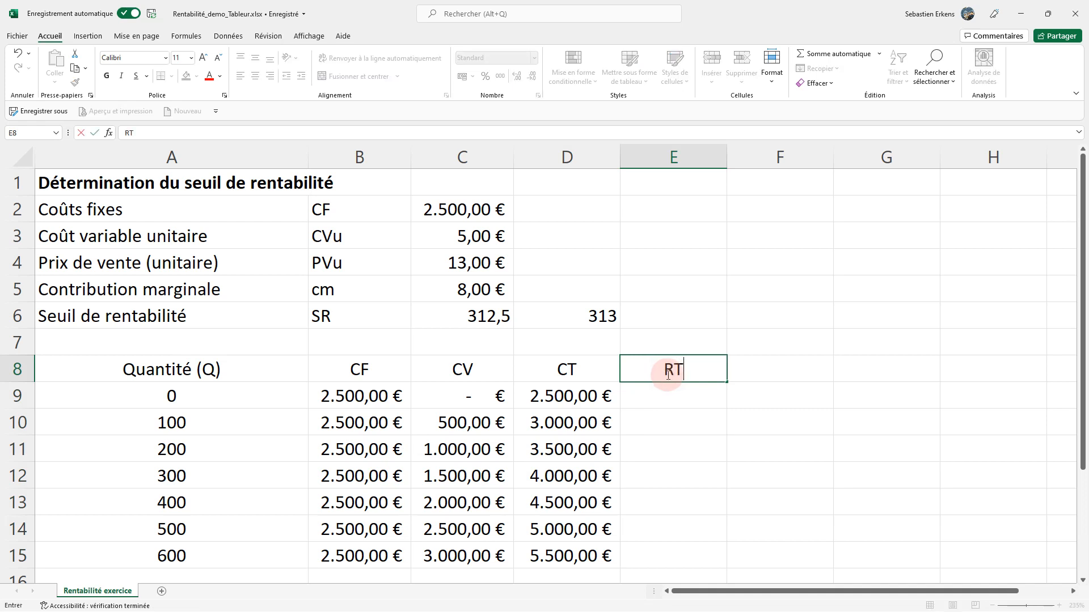
{"action": "type", "text": "T"}
{"action": "key", "text": "Return"}
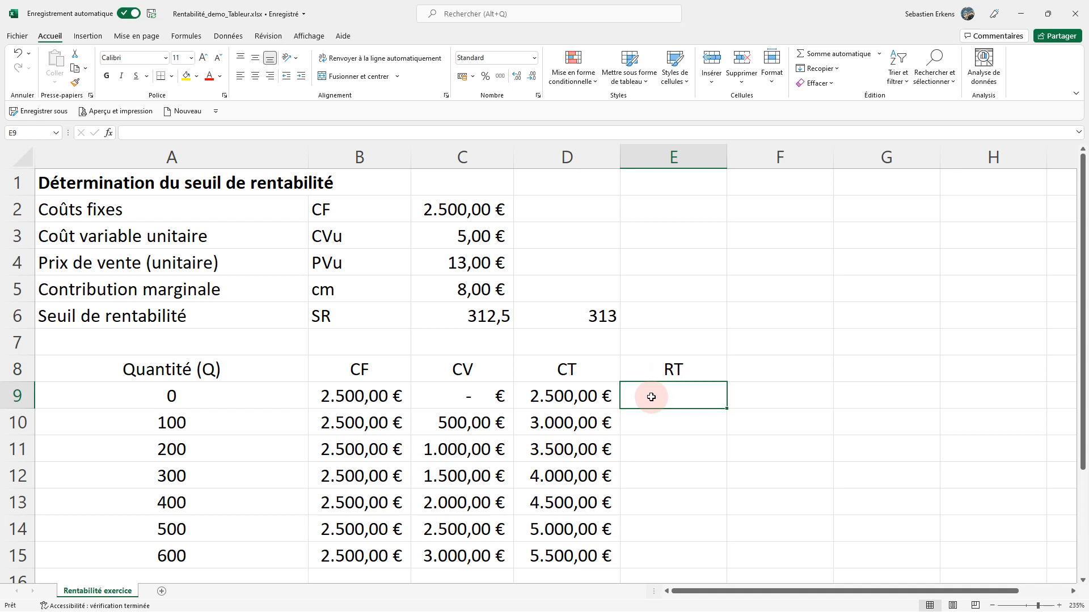
Calculate the total revenue in E9 as quantity times unit selling price with =A9*C$4, keeping row 4 fixed.
{"action": "type", "text": "="}
{"action": "left_click", "coordinate": [230, 393]}
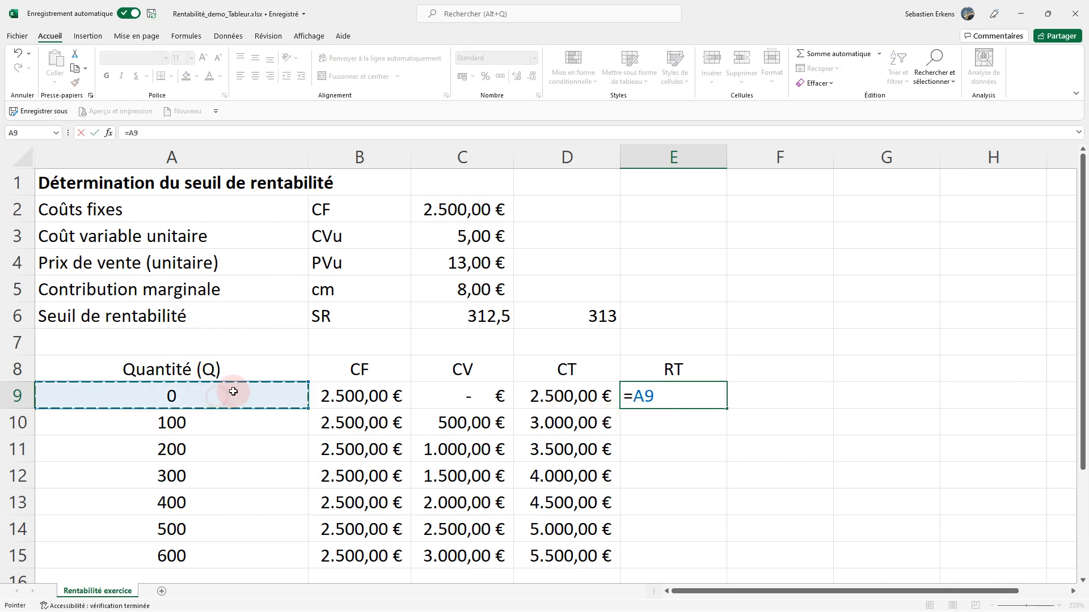
{"action": "type", "text": "*"}
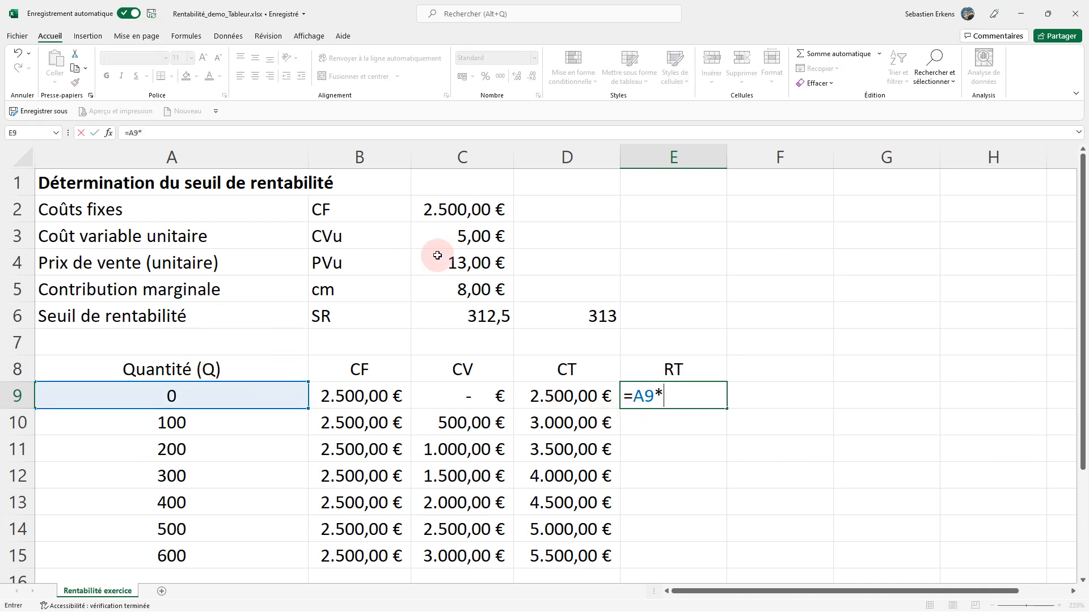
{"action": "left_click", "coordinate": [470, 264]}
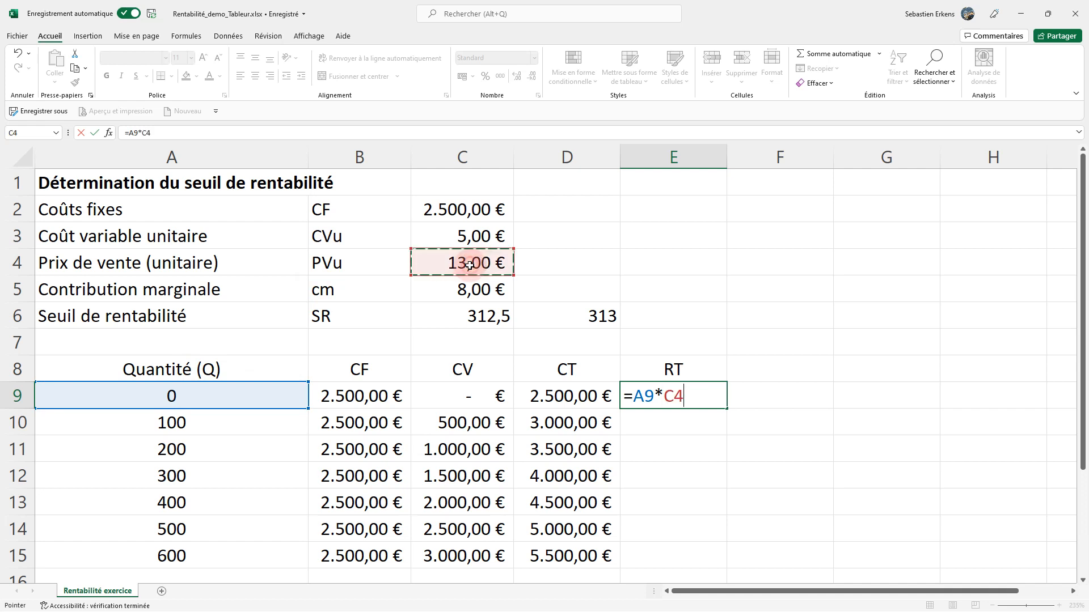
{"action": "left_click", "coordinate": [146, 131]}
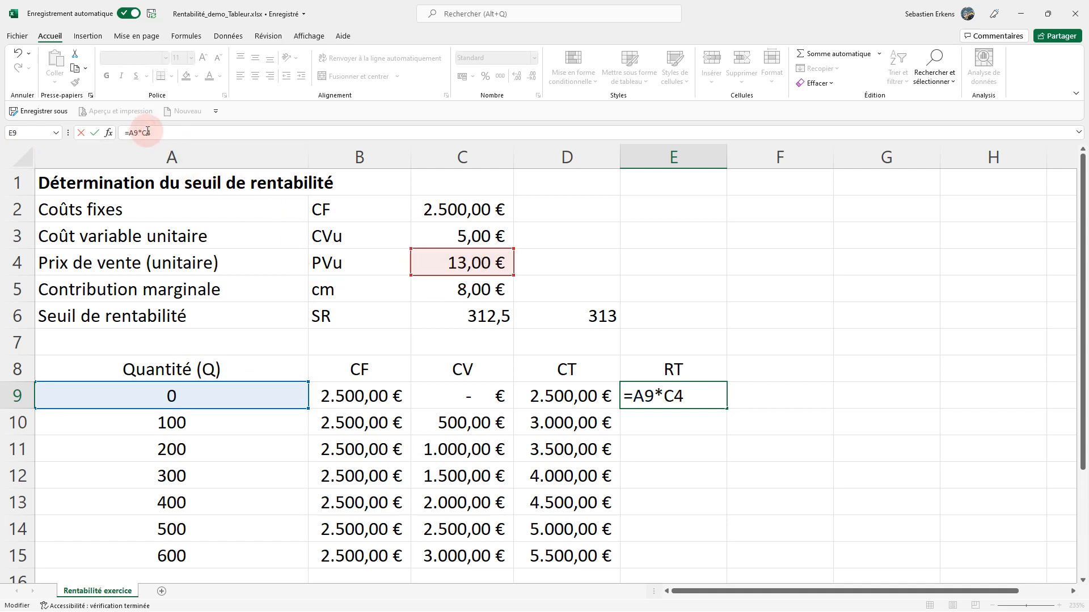
{"action": "key", "text": "Return"}
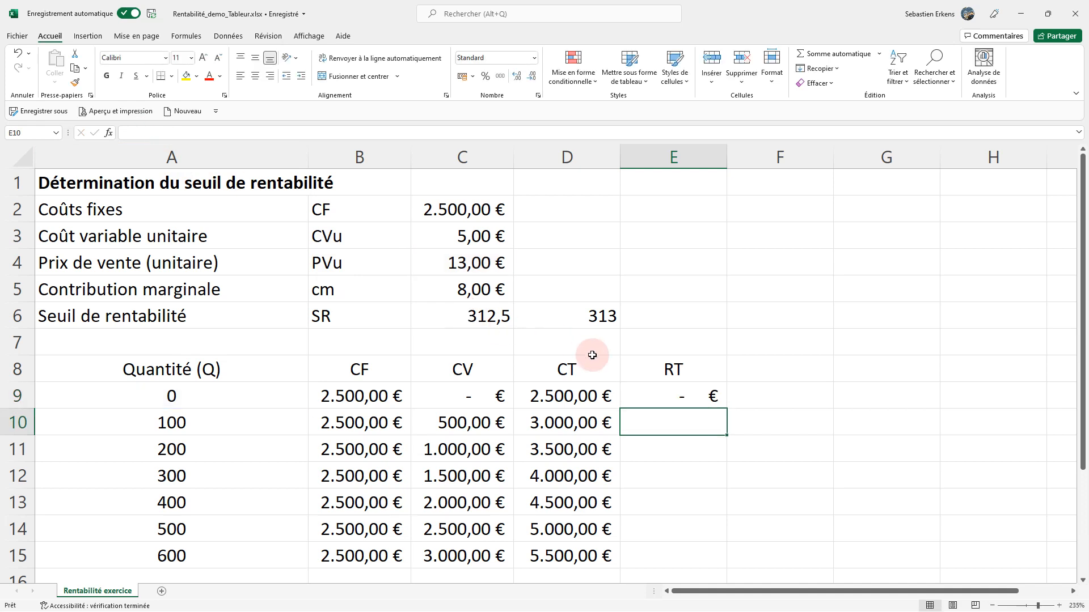
Fill the E9 formula down through E15 and check the formula in the first and last rows.
{"action": "left_click", "coordinate": [656, 393]}
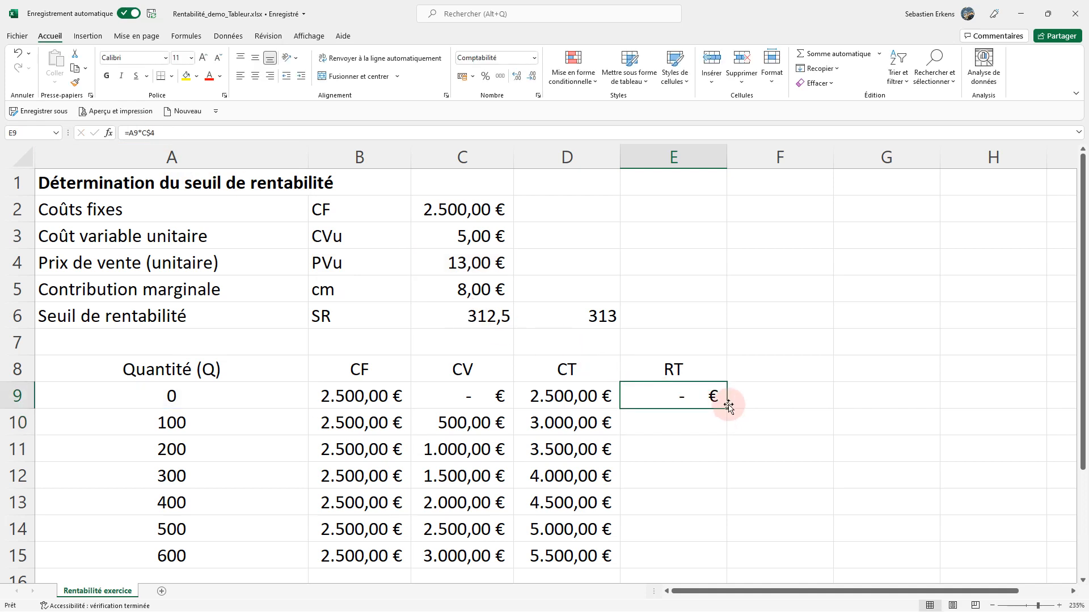
{"action": "left_click_drag", "start_coordinate": [727, 408], "coordinate": [701, 561]}
{"action": "left_click", "coordinate": [666, 401]}
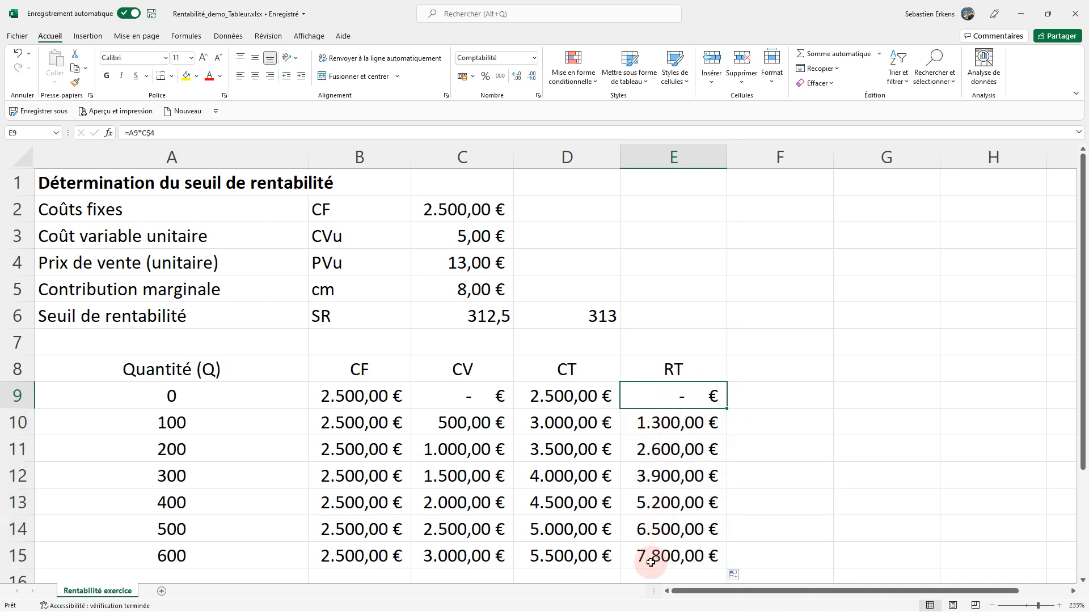
{"action": "left_click", "coordinate": [677, 555]}
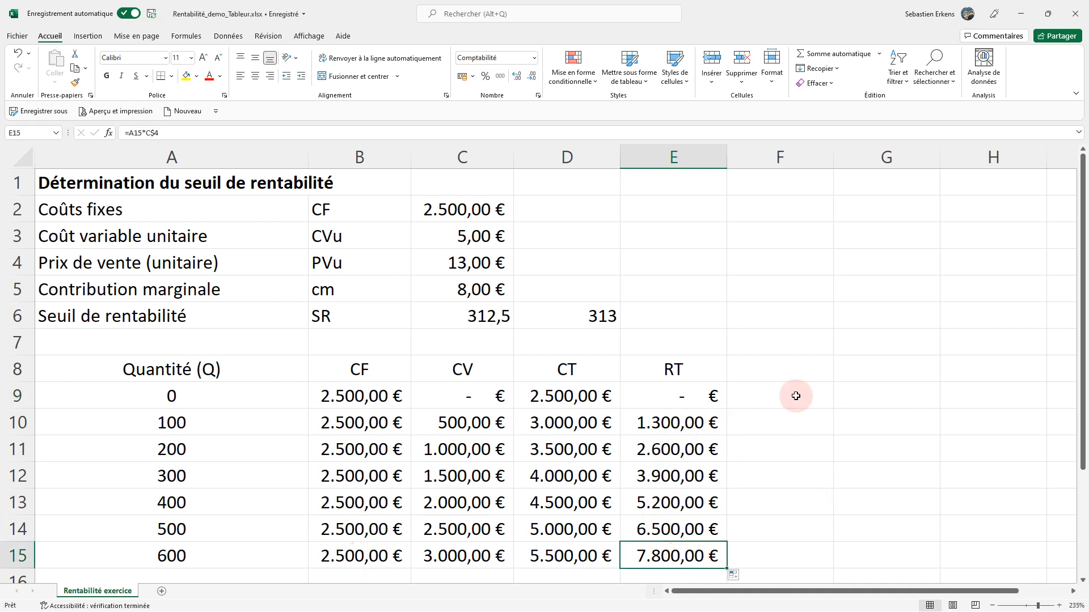
Add the column header Résultat in F8, next to the RT header.
{"action": "left_click", "coordinate": [777, 375]}
{"action": "type", "text": "Ré"}
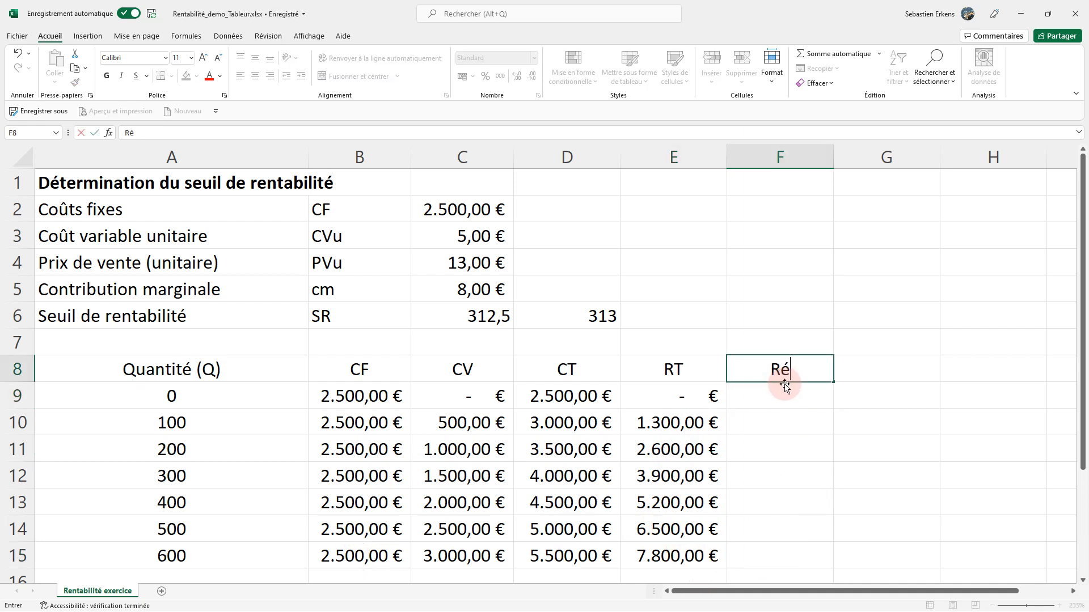
{"action": "type", "text": "sultat"}
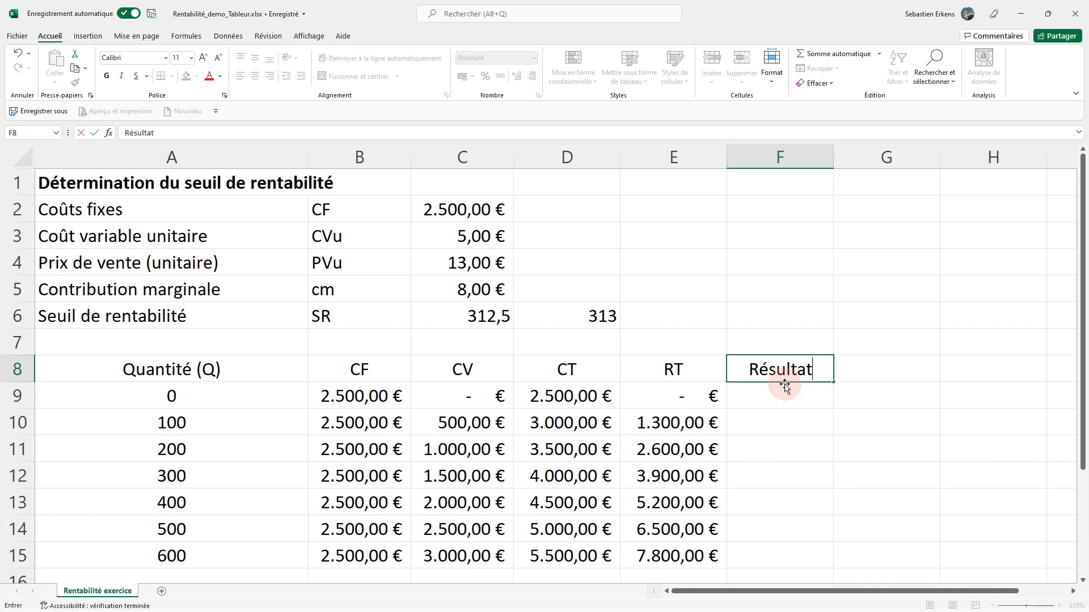
{"action": "key", "text": "Return"}
Calculate the result in F9 by subtracting total cost from total revenue with =E9-D9.
{"action": "type", "text": "="}
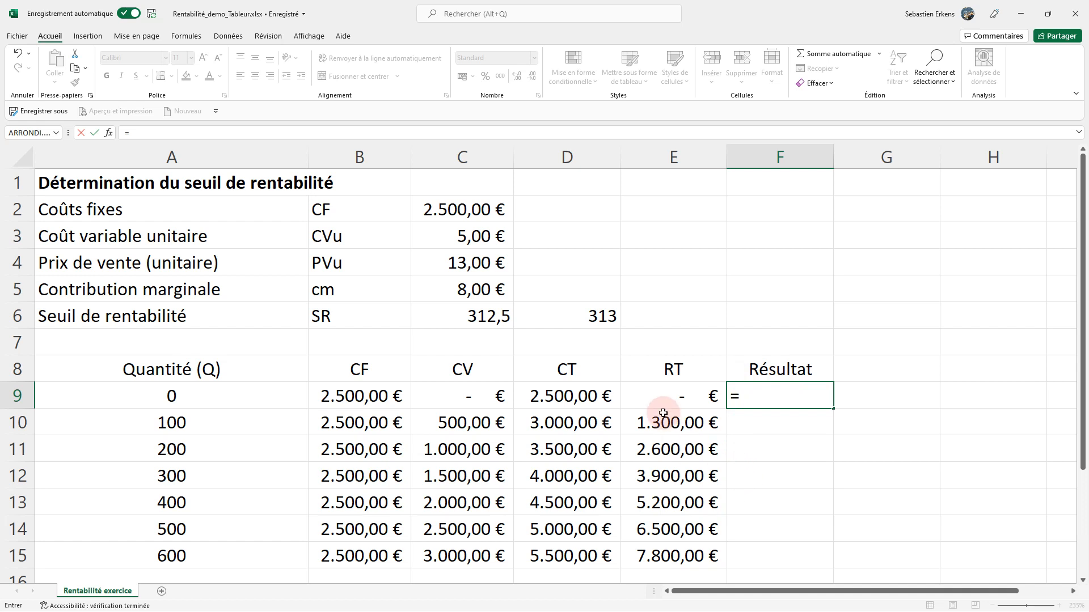
{"action": "left_click", "coordinate": [663, 393]}
{"action": "type", "text": "-"}
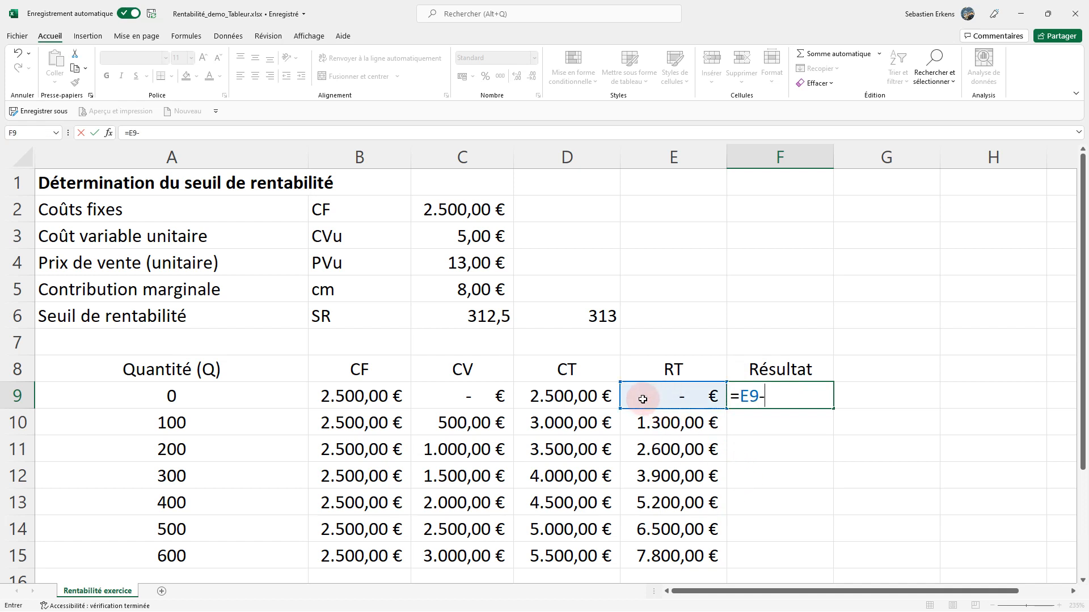
{"action": "left_click", "coordinate": [569, 395]}
{"action": "key", "text": "Return"}
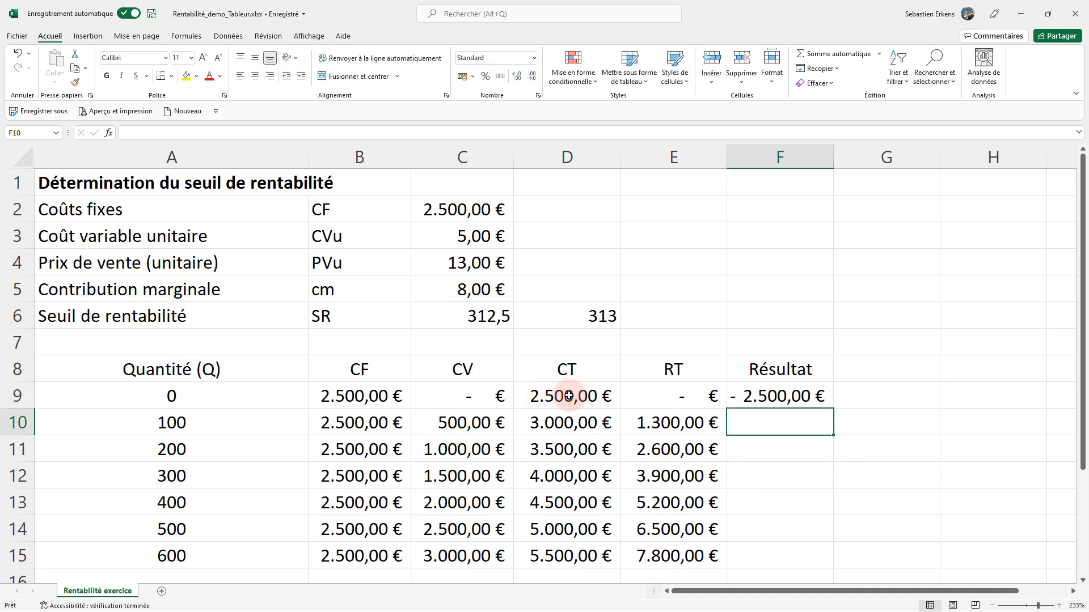
Compare the F9 result with the fixed costs in C2, and fill its formula down through F15.
{"action": "left_click", "coordinate": [760, 399]}
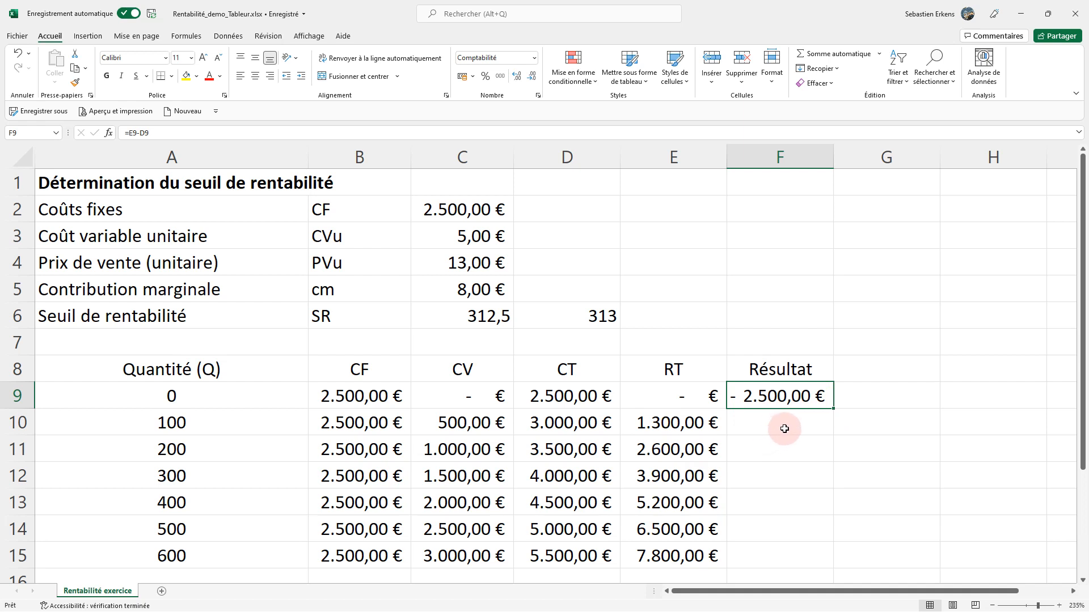
{"action": "left_click", "coordinate": [442, 210]}
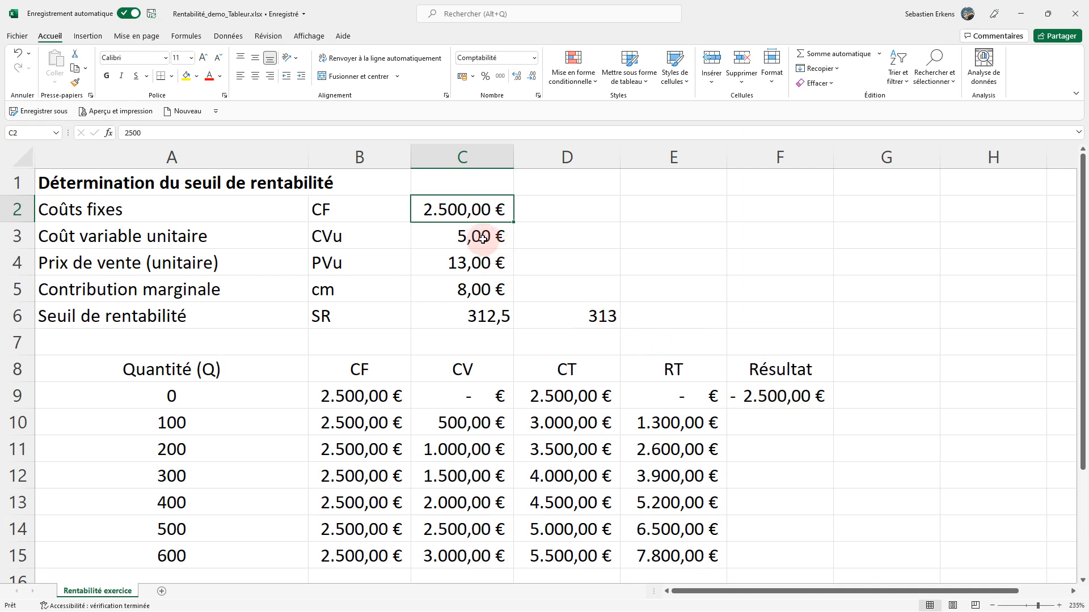
{"action": "left_click", "coordinate": [796, 397]}
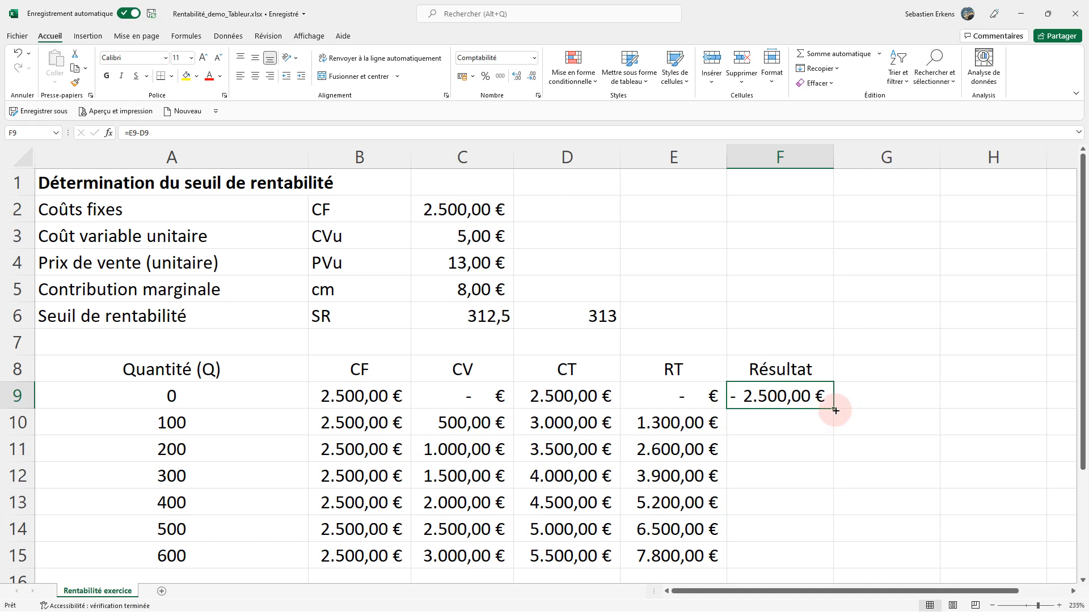
{"action": "left_click_drag", "start_coordinate": [835, 410], "coordinate": [826, 486]}
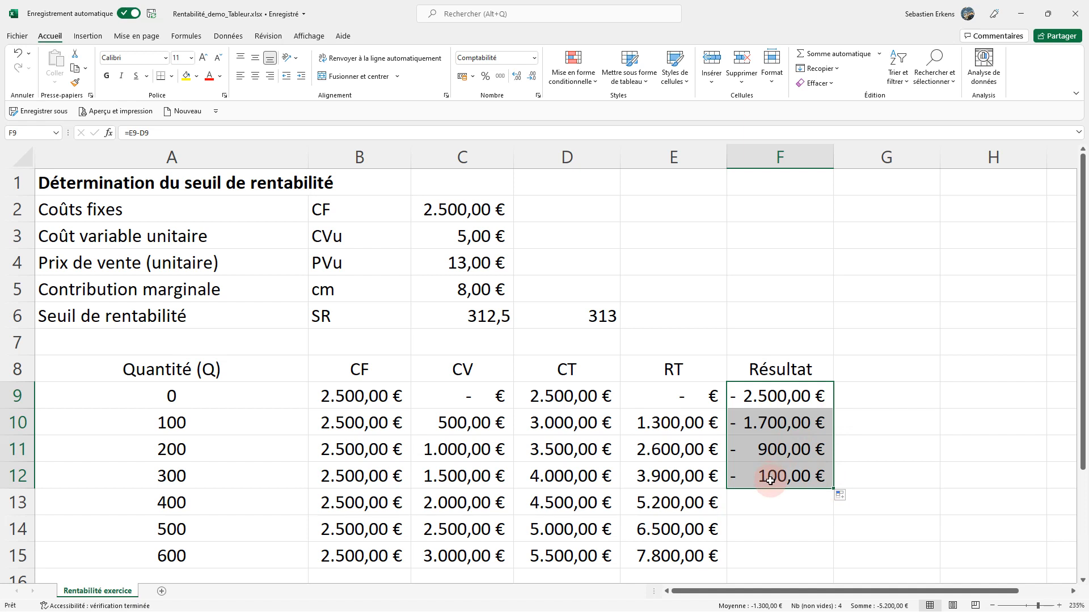
{"action": "left_click_drag", "start_coordinate": [832, 488], "coordinate": [833, 510]}
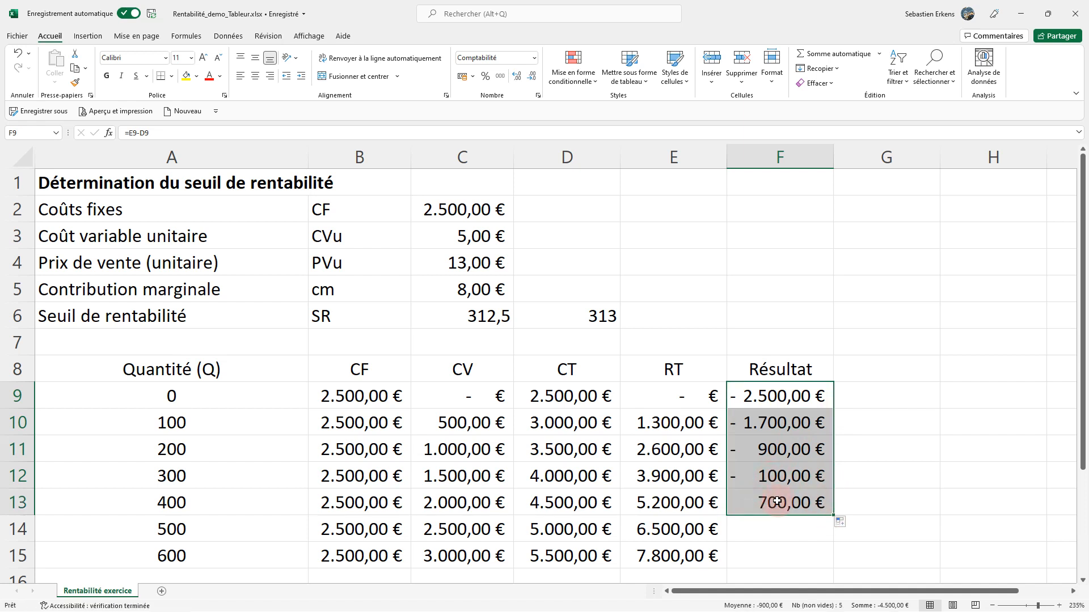
{"action": "left_click_drag", "start_coordinate": [832, 515], "coordinate": [819, 560]}
{"action": "left_click", "coordinate": [768, 554]}
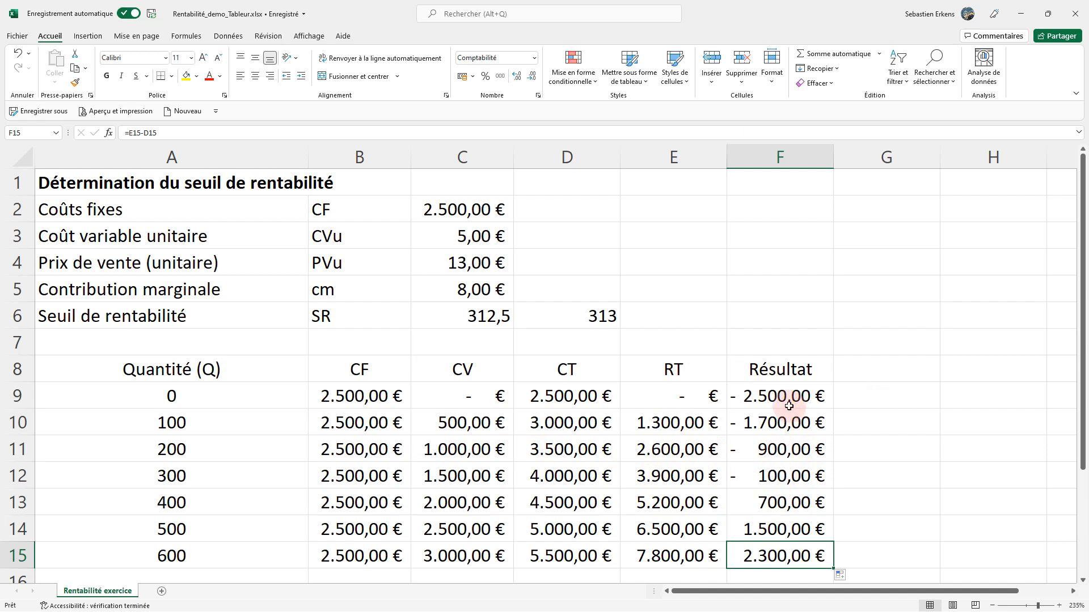
Apply a green-yellow-red colour scale to the results in F9:F15, with green for the highest values.
{"action": "left_click_drag", "start_coordinate": [778, 395], "coordinate": [783, 546]}
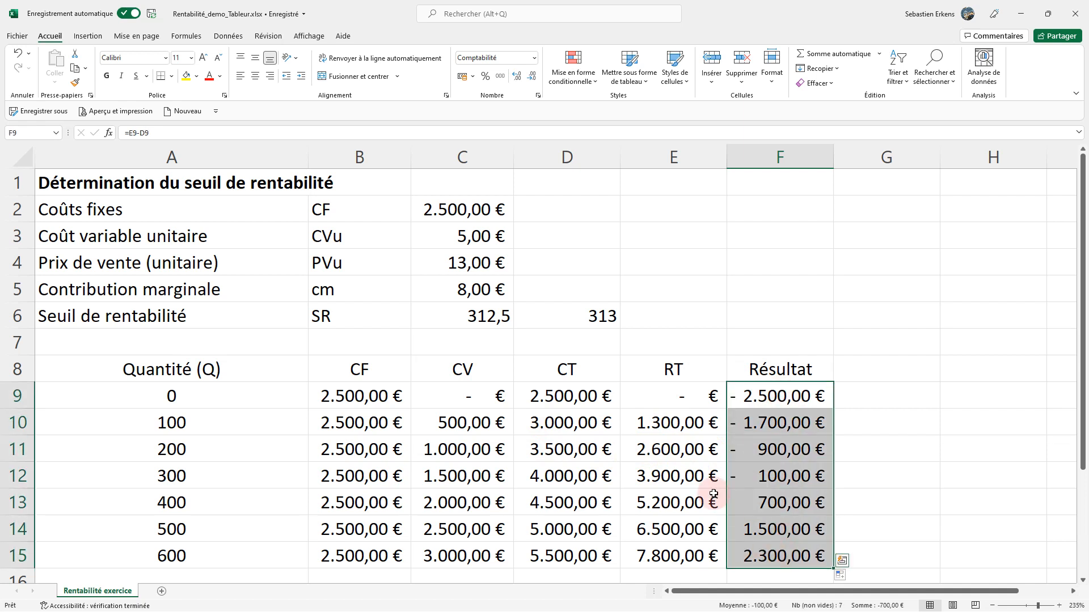
{"action": "left_click", "coordinate": [590, 81]}
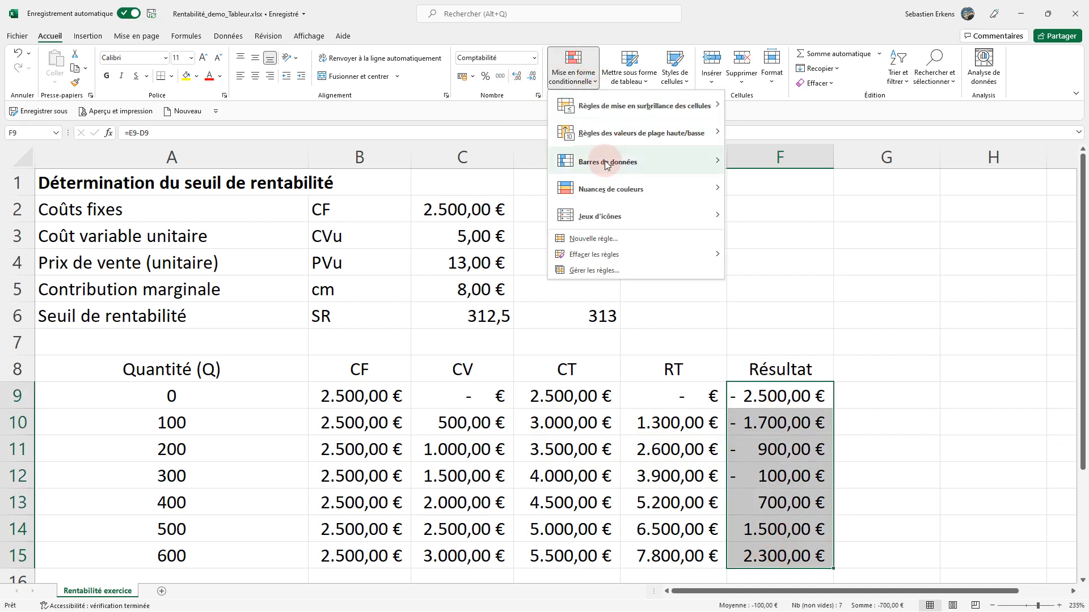
{"action": "mouse_move", "coordinate": [698, 188]}
{"action": "left_click", "coordinate": [736, 187]}
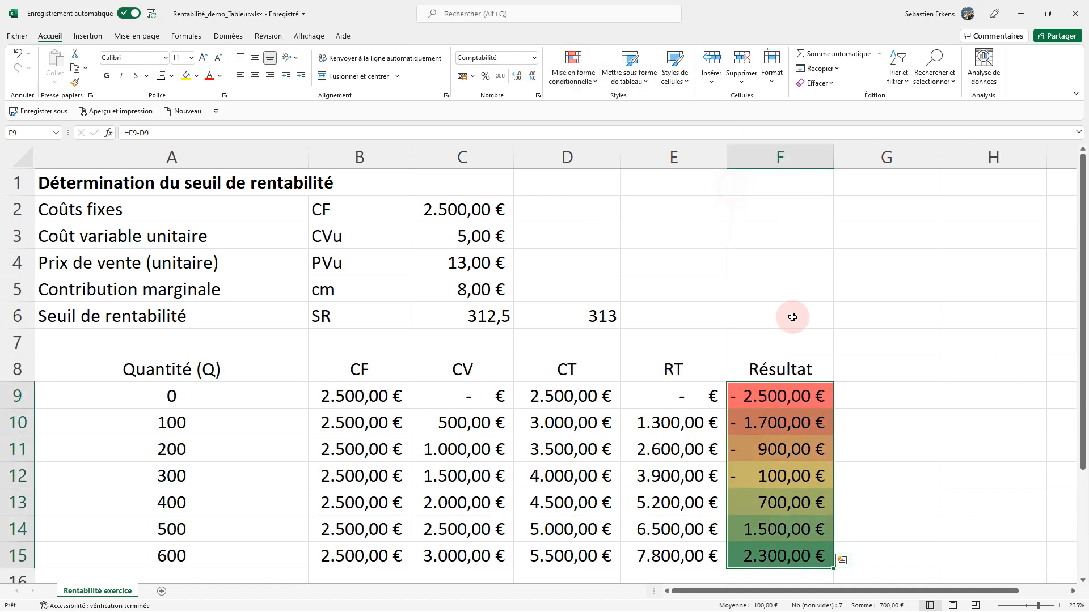
{"action": "left_click", "coordinate": [783, 476]}
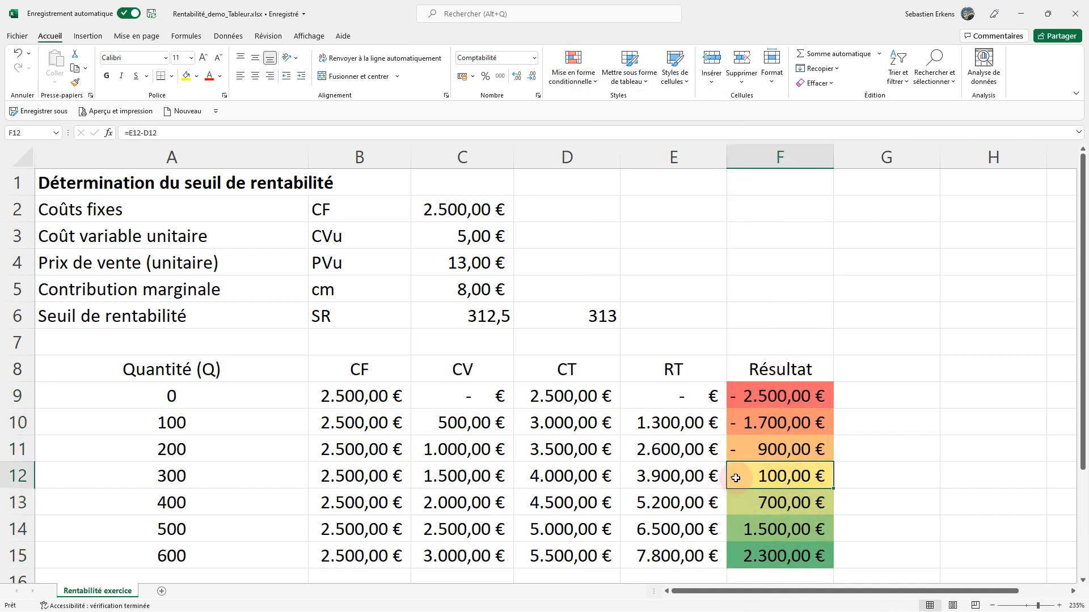
Set the cost values in B9:D15 to a red font and give the RT values in E9:E15 a green fill.
{"action": "left_click_drag", "start_coordinate": [341, 397], "coordinate": [562, 556]}
{"action": "left_click", "coordinate": [209, 76]}
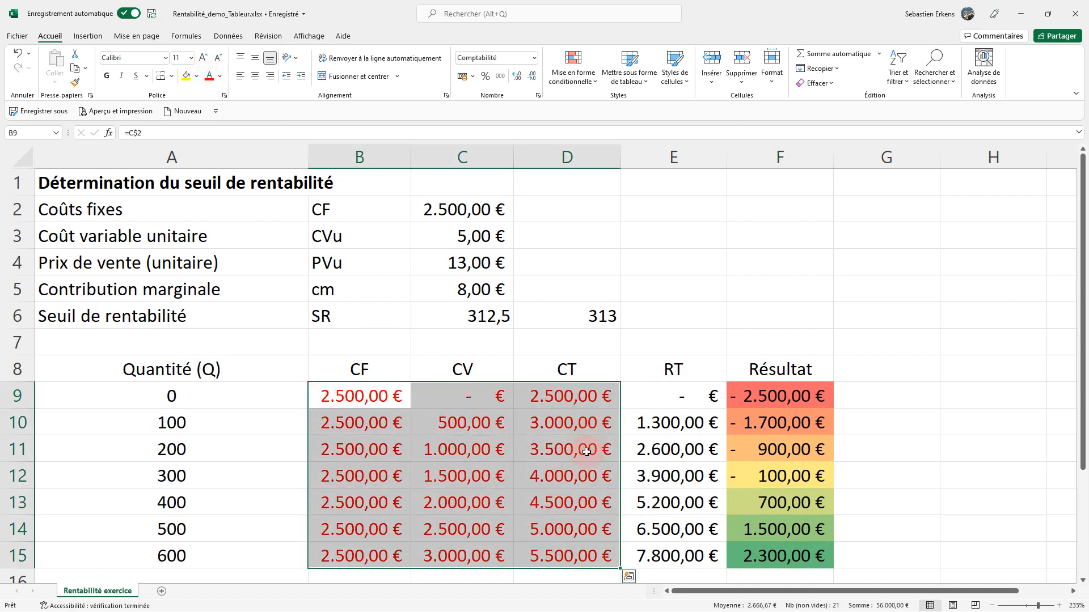
{"action": "left_click_drag", "start_coordinate": [656, 391], "coordinate": [647, 553]}
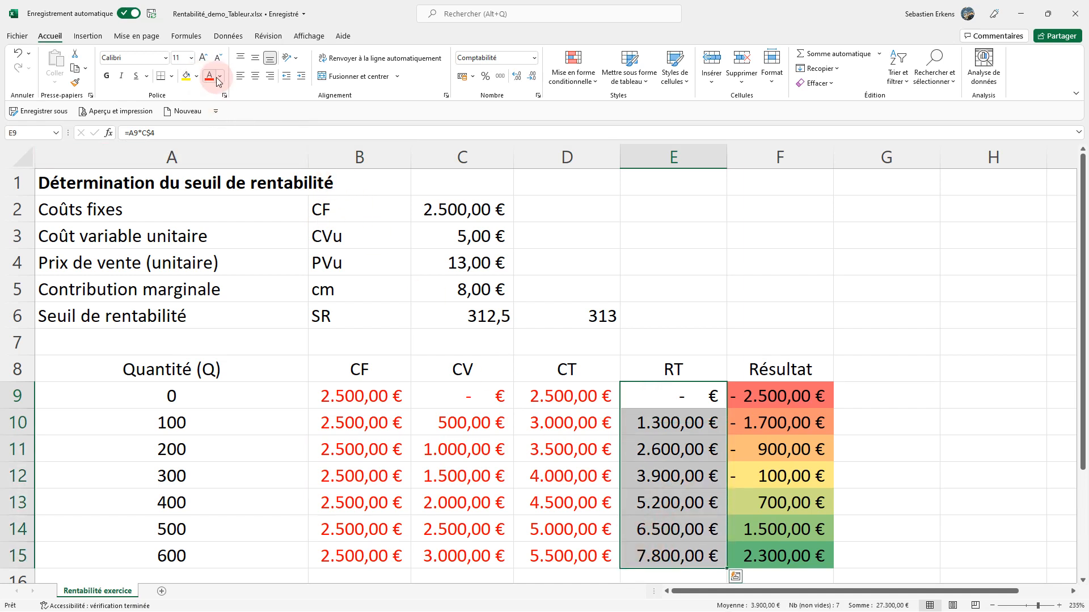
{"action": "left_click", "coordinate": [196, 76]}
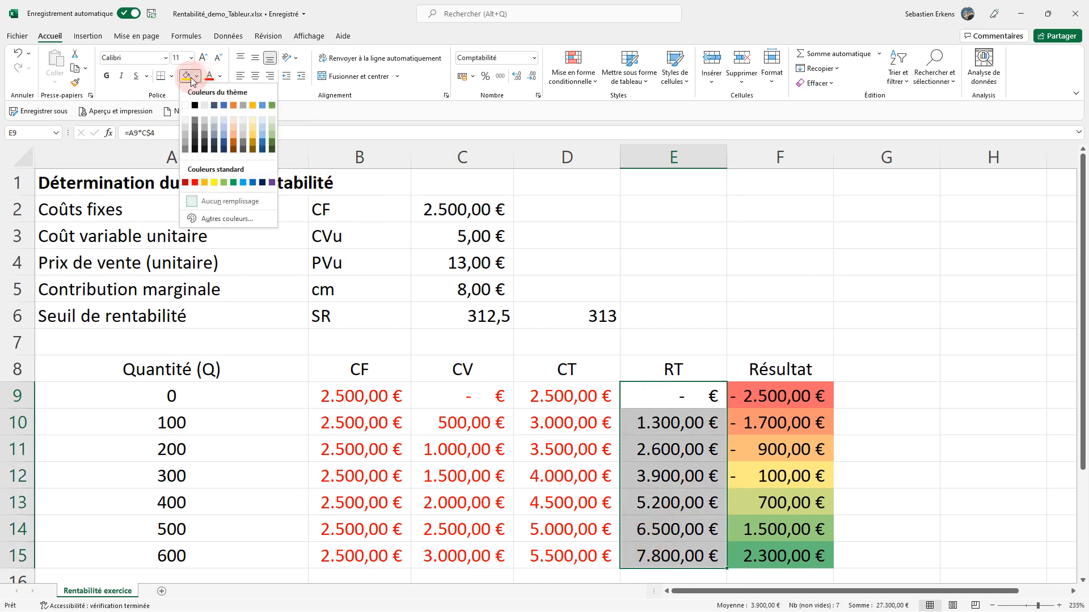
{"action": "left_click", "coordinate": [234, 183]}
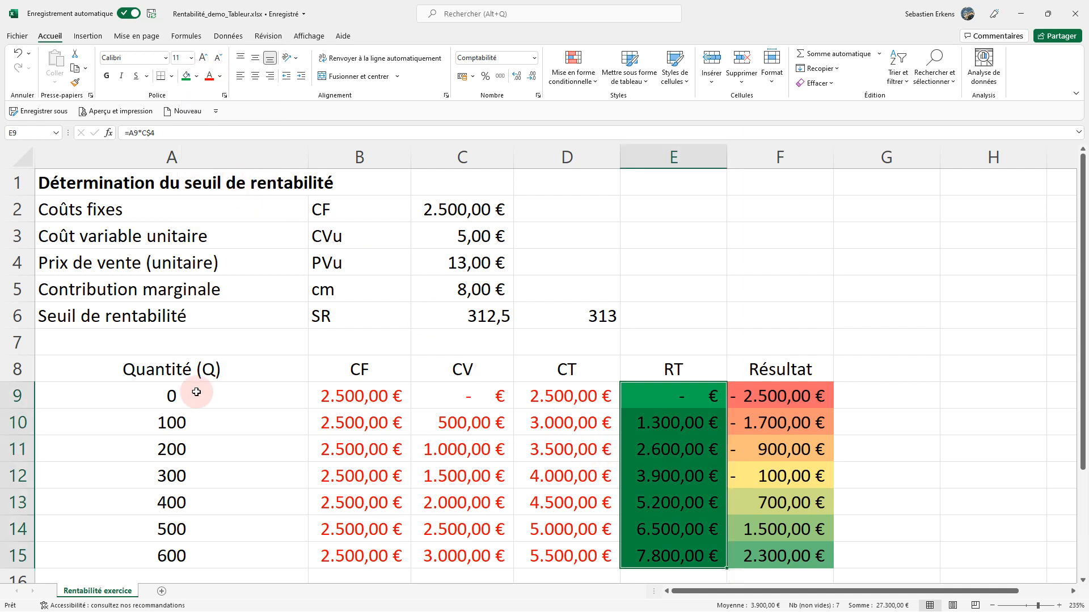
Apply all borders to the whole table A8:F15, including its header row.
{"action": "left_click_drag", "start_coordinate": [159, 369], "coordinate": [743, 549]}
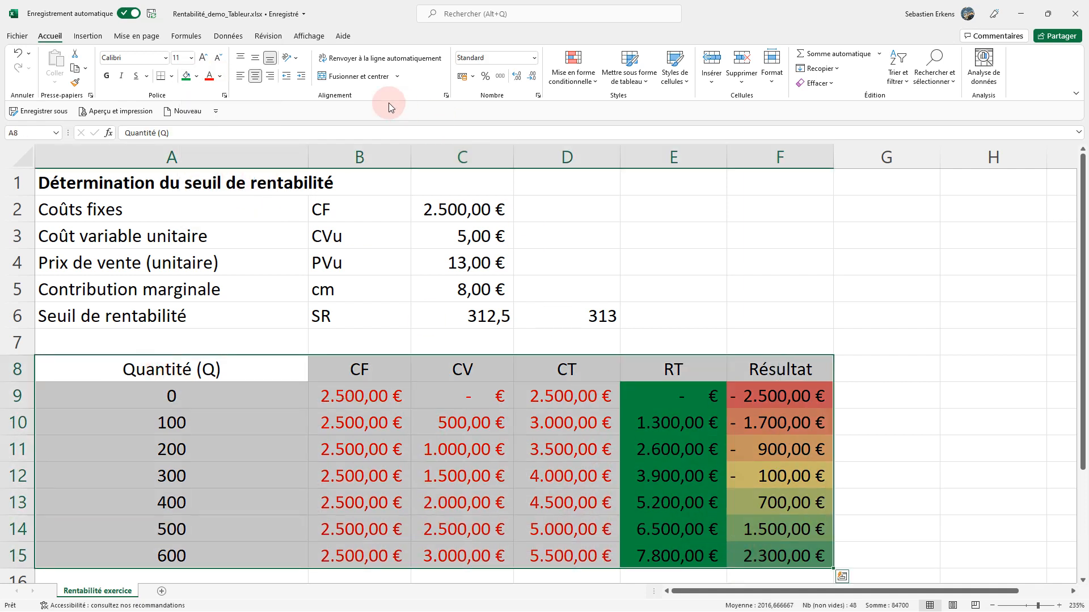
{"action": "left_click", "coordinate": [171, 76]}
{"action": "left_click", "coordinate": [196, 189]}
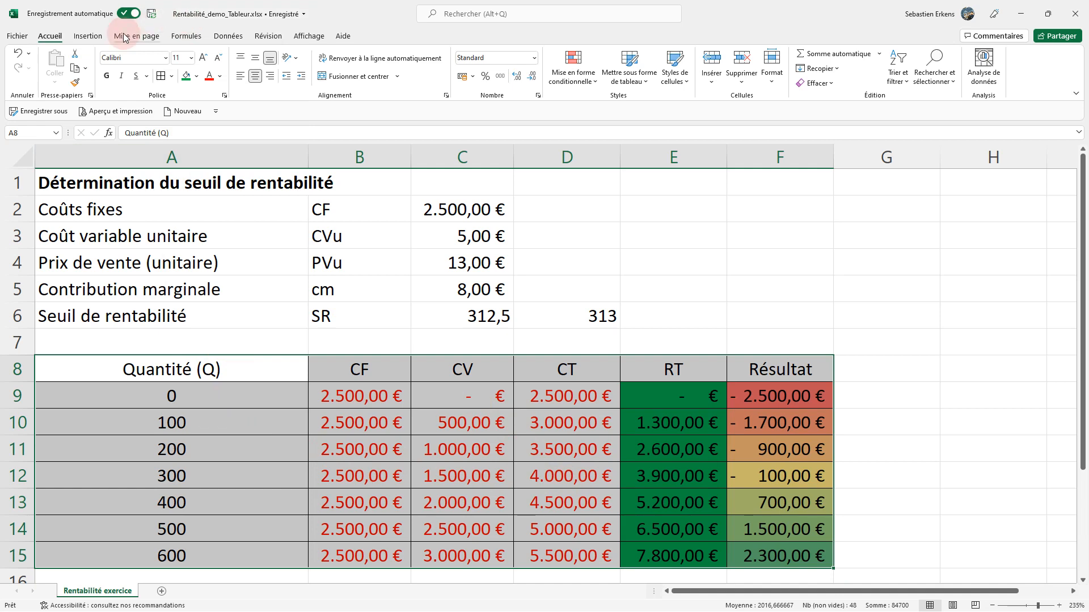
Insert a scatter chart with straight lines and markers from the table A8:F15.
{"action": "left_click", "coordinate": [96, 37]}
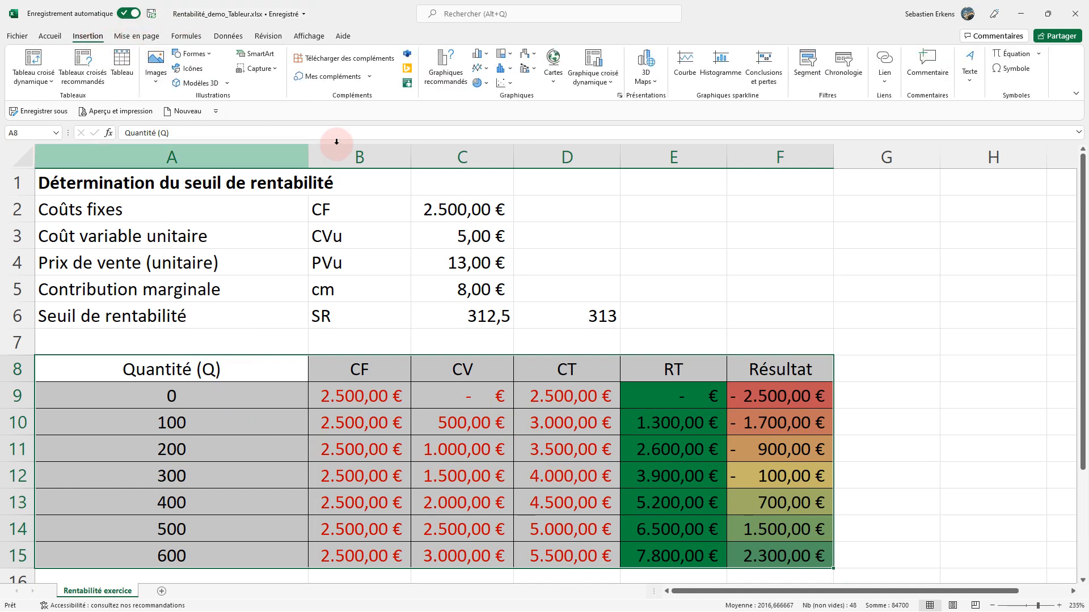
{"action": "left_click", "coordinate": [509, 86]}
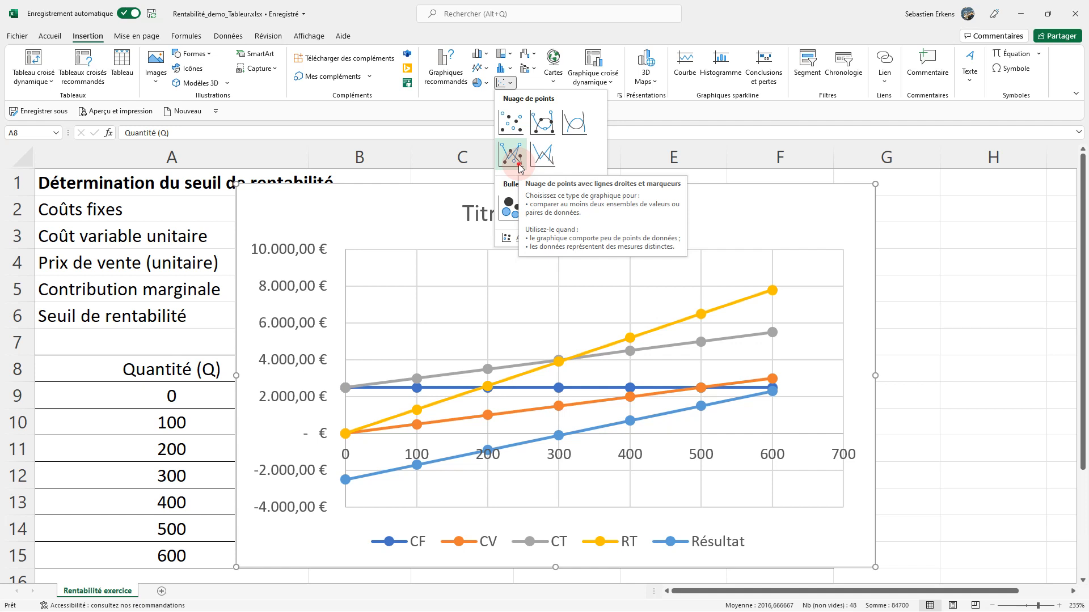
{"action": "left_click", "coordinate": [518, 166]}
Replace the chart's placeholder title with "SR - exercice".
{"action": "left_click", "coordinate": [502, 217]}
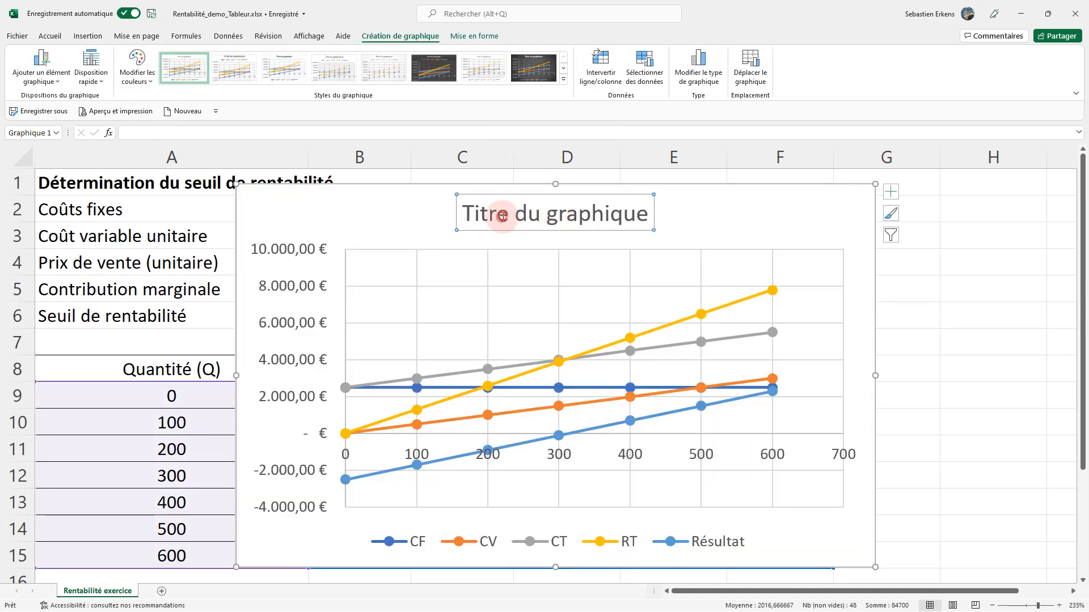
{"action": "left_click", "coordinate": [513, 220]}
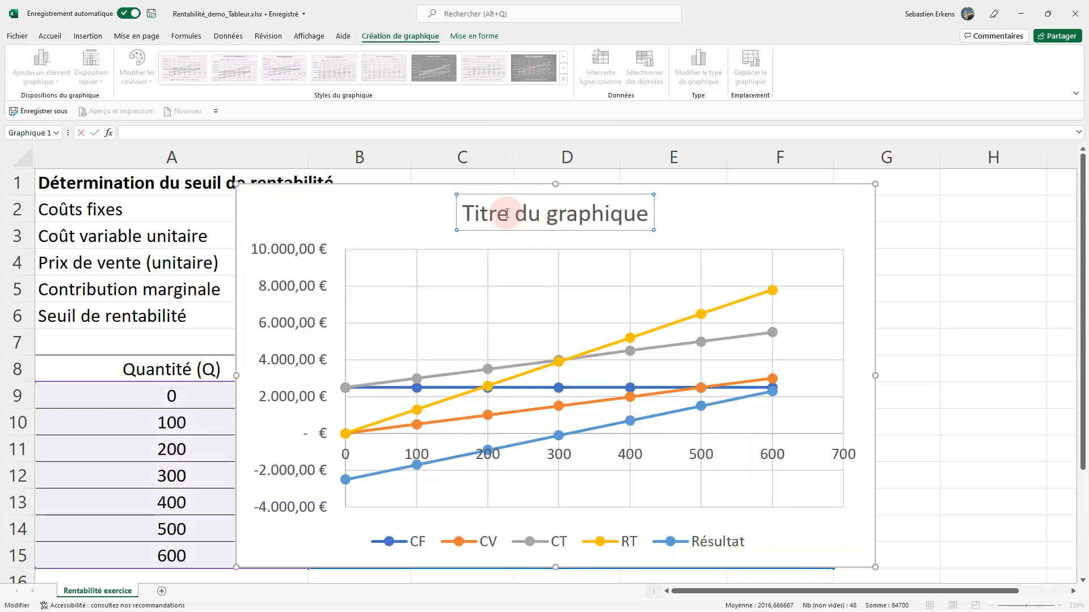
{"action": "left_click", "coordinate": [507, 213]}
{"action": "key", "text": "End"}
{"action": "key", "text": "ctrl+a"}
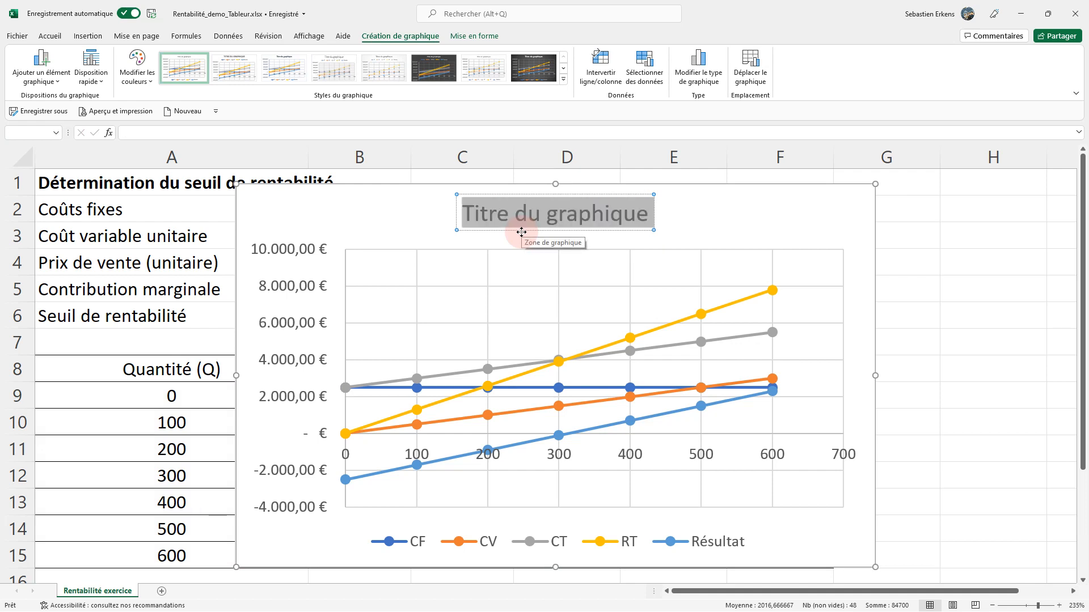
{"action": "type", "text": "S"}
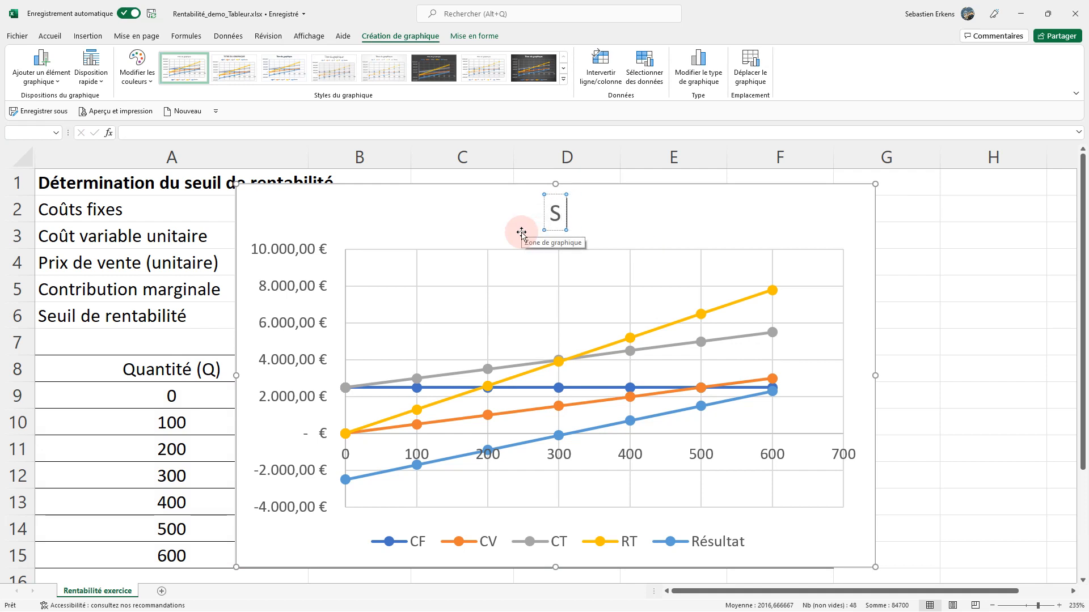
{"action": "type", "text": "E - e"}
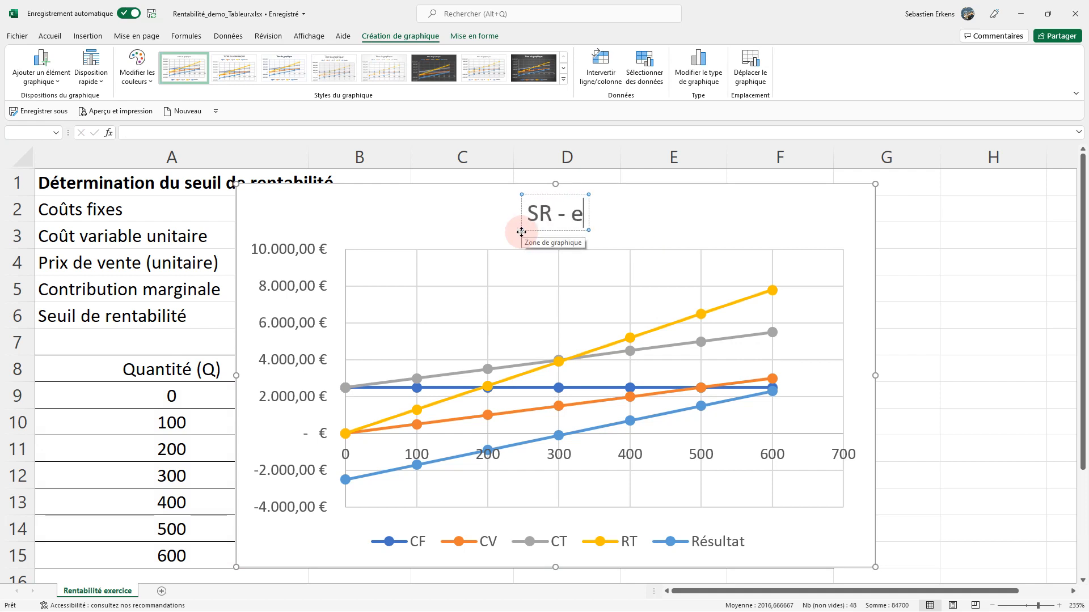
{"action": "type", "text": "xercice"}
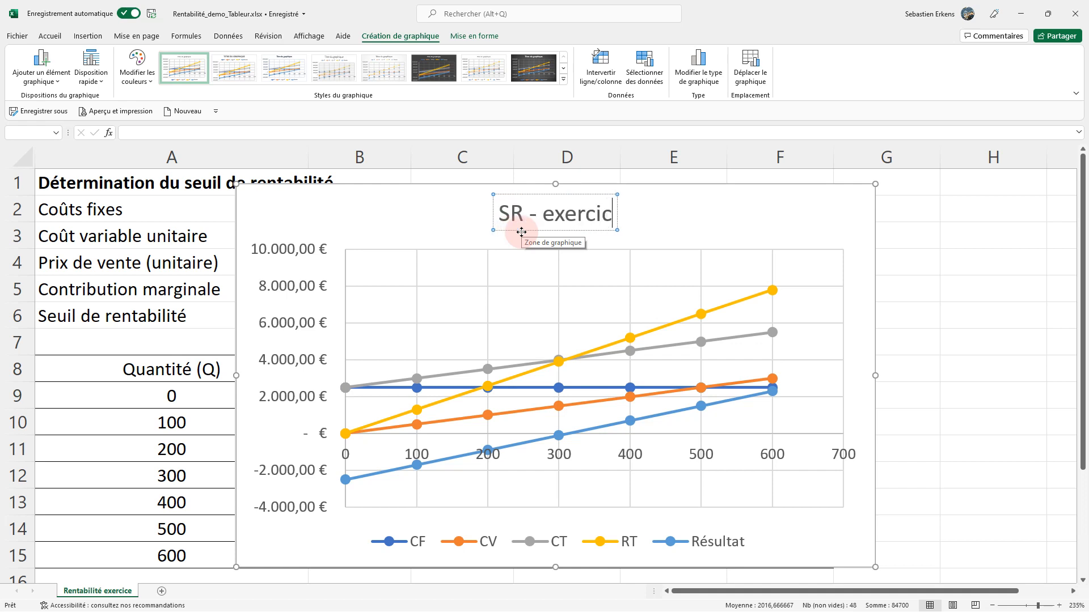
{"action": "left_click", "coordinate": [771, 231]}
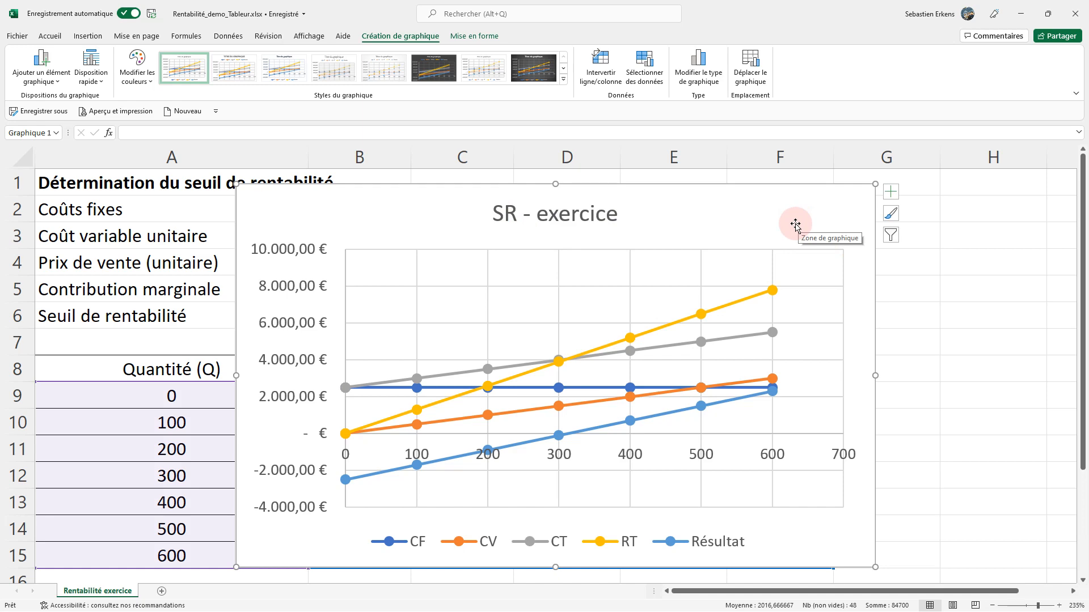
Move the chart beside the table and shrink it so it sits clear of the Résultat column.
{"action": "scroll", "coordinate": [794, 224], "scroll_direction": "down", "scroll_amount": 4, "text": "ctrl"}
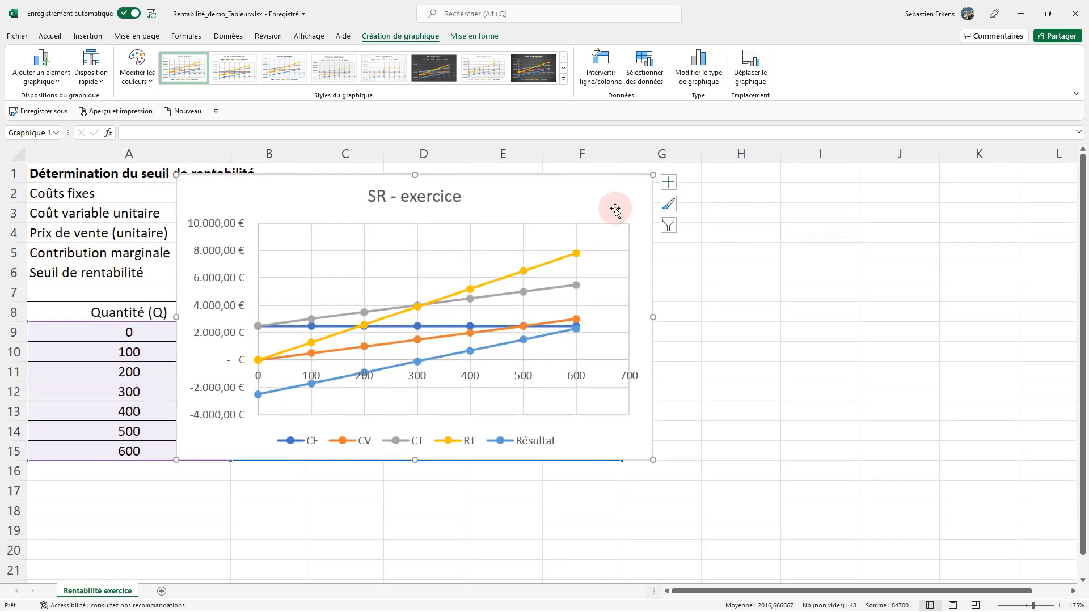
{"action": "left_click_drag", "start_coordinate": [545, 195], "coordinate": [978, 200]}
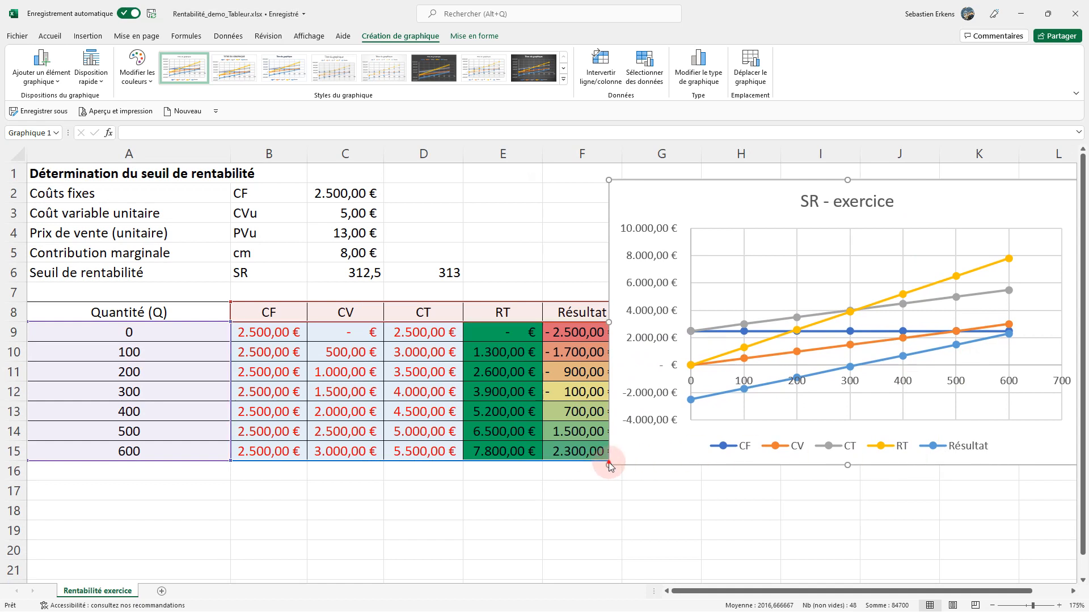
{"action": "mouse_move", "coordinate": [608, 462]}
{"action": "left_mouse_down"}
{"action": "mouse_move", "coordinate": [724, 444]}
{"action": "mouse_move", "coordinate": [624, 460]}
{"action": "left_mouse_up"}
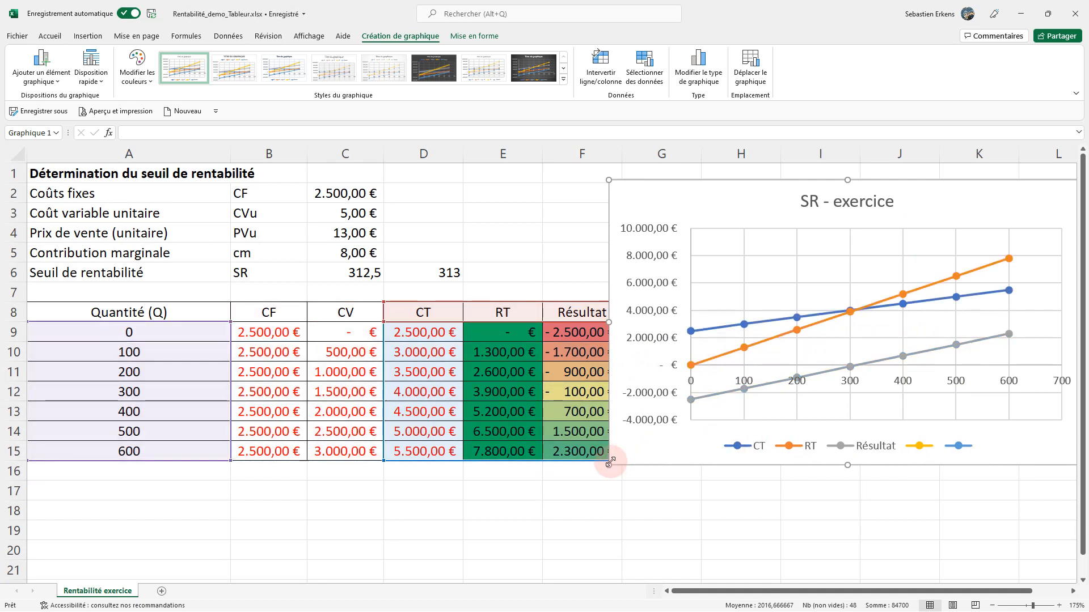
{"action": "key", "text": "ctrl+z"}
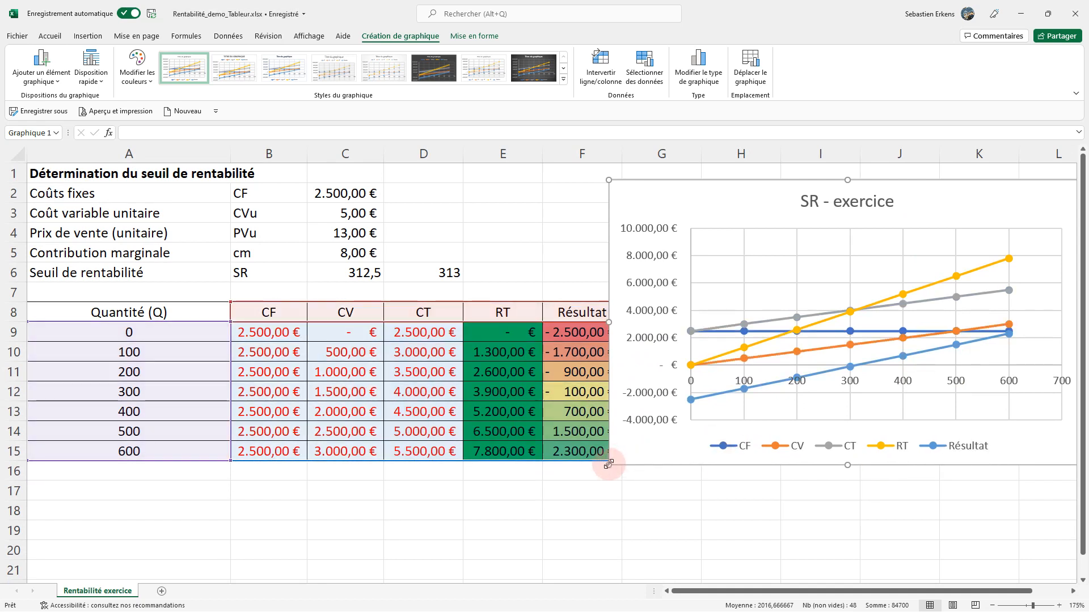
{"action": "mouse_move", "coordinate": [609, 462]}
{"action": "left_mouse_down"}
{"action": "mouse_move", "coordinate": [661, 449]}
{"action": "mouse_move", "coordinate": [703, 476]}
{"action": "mouse_move", "coordinate": [656, 454]}
{"action": "mouse_move", "coordinate": [653, 470]}
{"action": "left_mouse_up"}
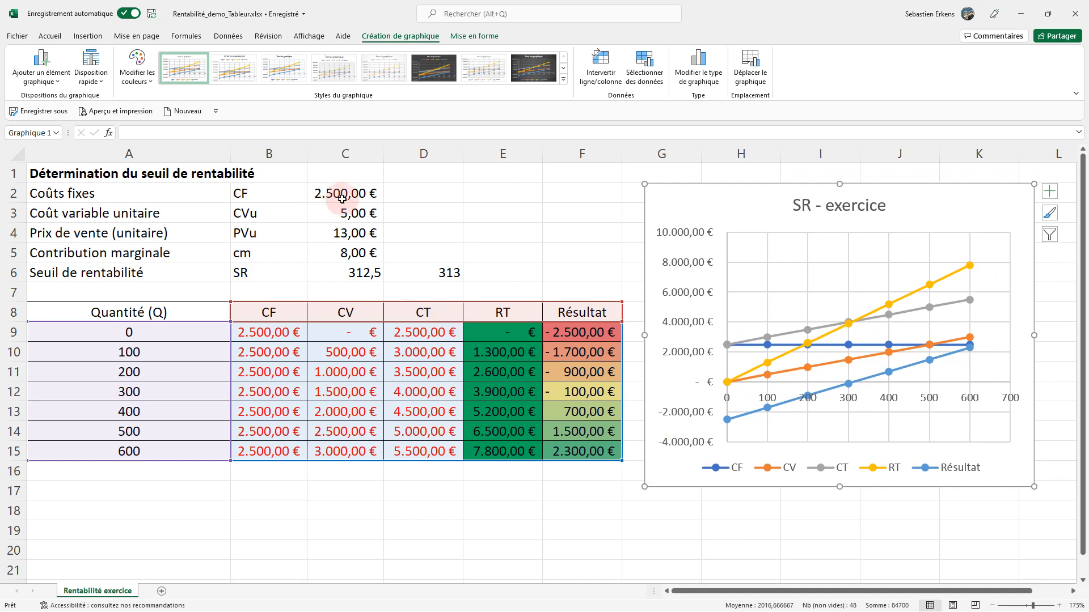
Examine the CF, CT, CV, RT and Résultat lines in the chart against their table columns and the fixed costs in C2.
{"action": "left_click", "coordinate": [334, 230]}
{"action": "left_click", "coordinate": [356, 193]}
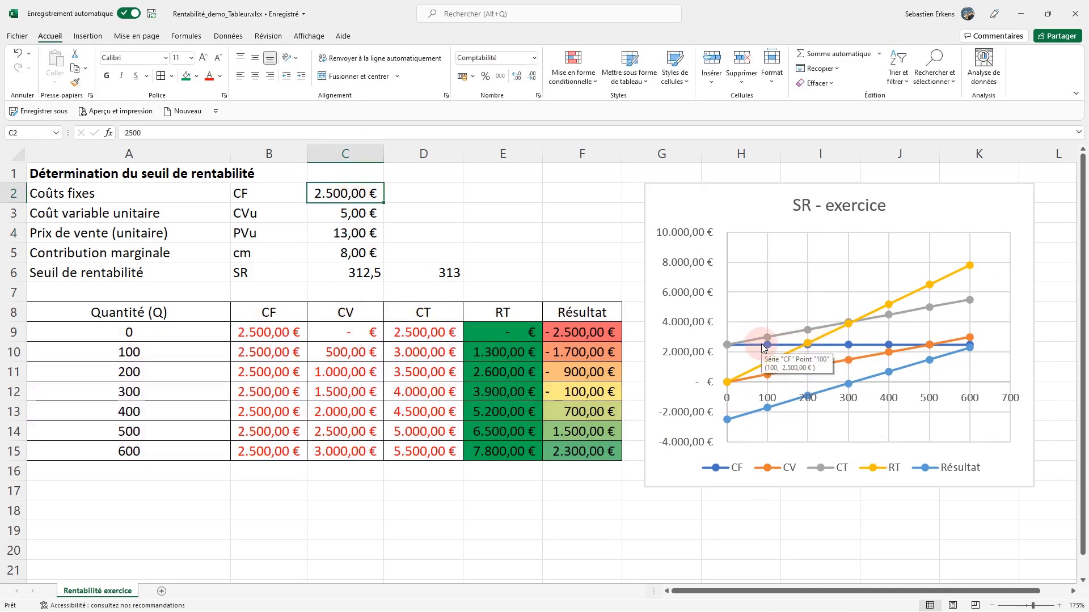
{"action": "left_click", "coordinate": [763, 348]}
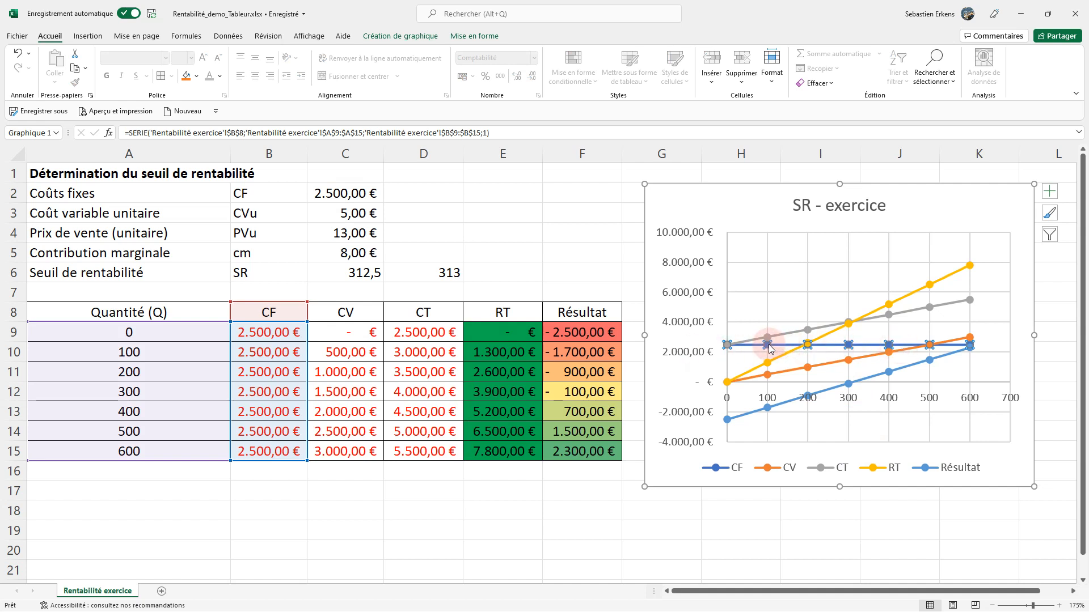
{"action": "mouse_move", "coordinate": [766, 347]}
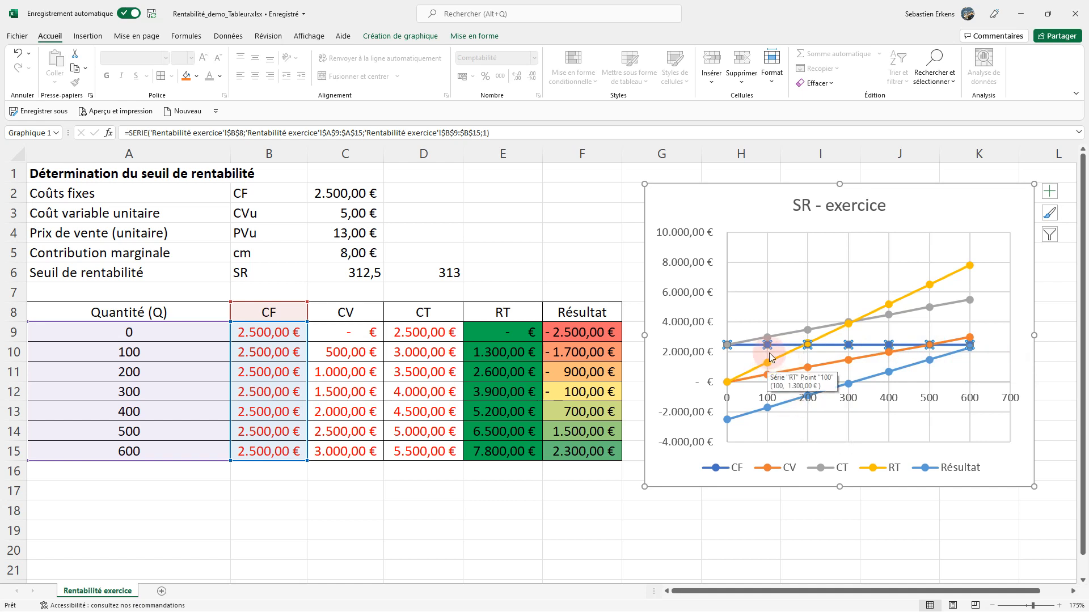
{"action": "left_click", "coordinate": [777, 335]}
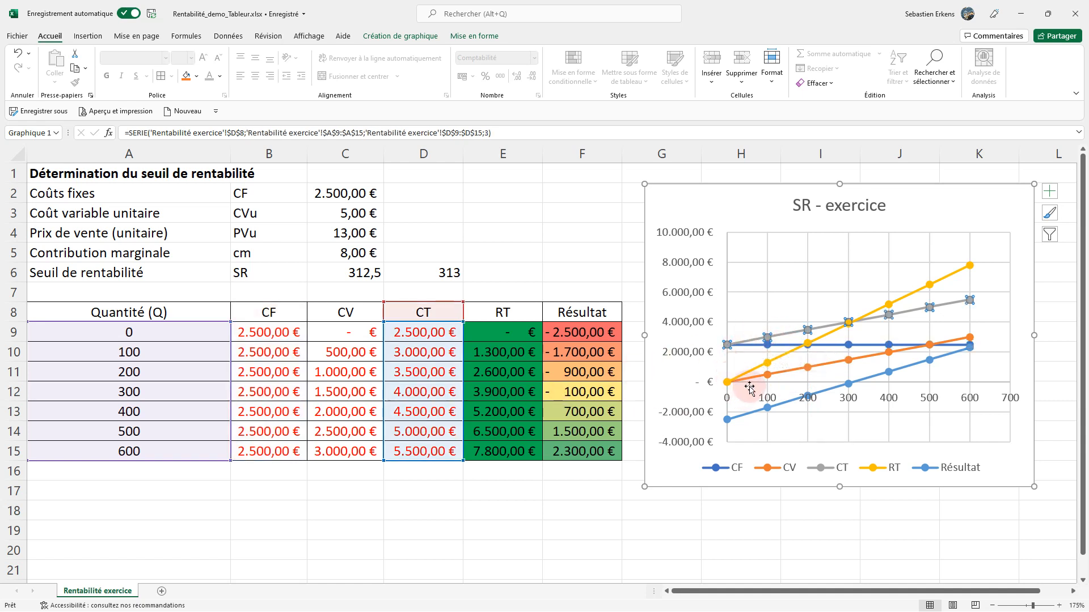
{"action": "left_click", "coordinate": [770, 375]}
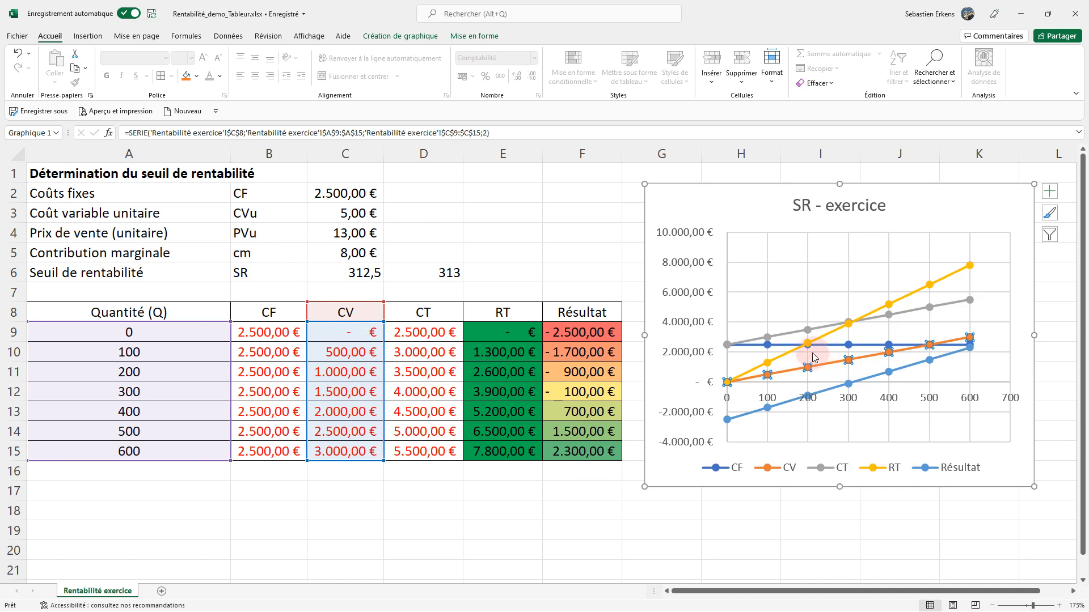
{"action": "mouse_move", "coordinate": [804, 355]}
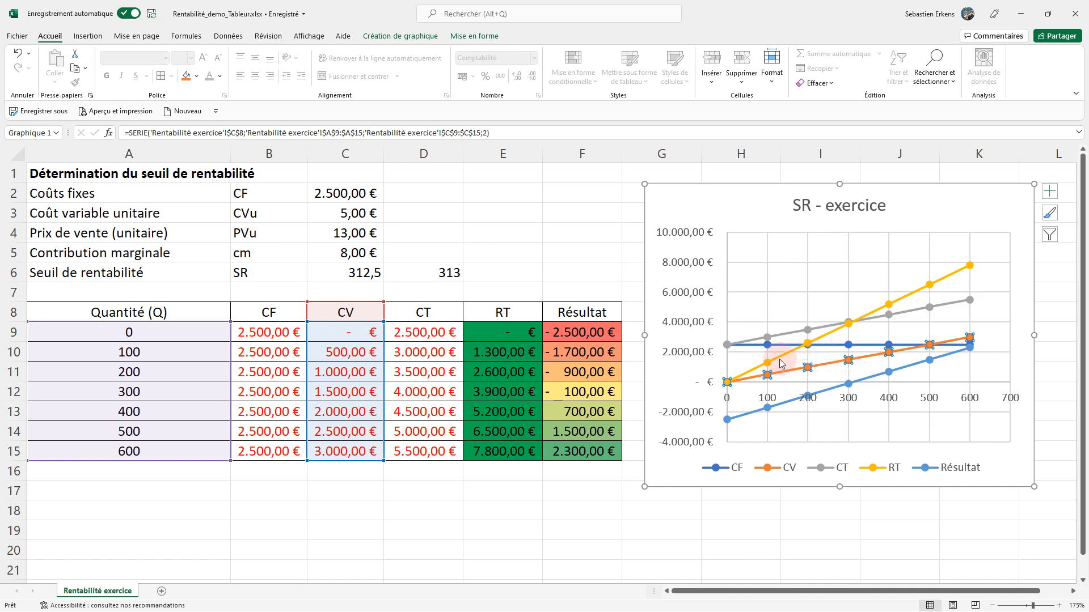
{"action": "left_click", "coordinate": [780, 359]}
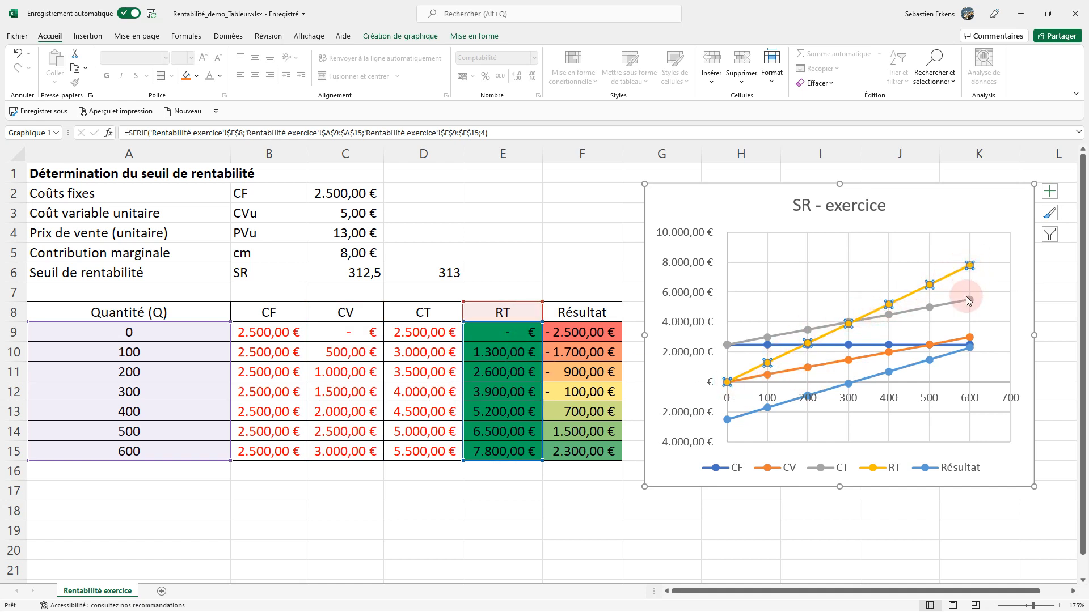
{"action": "left_click", "coordinate": [833, 393]}
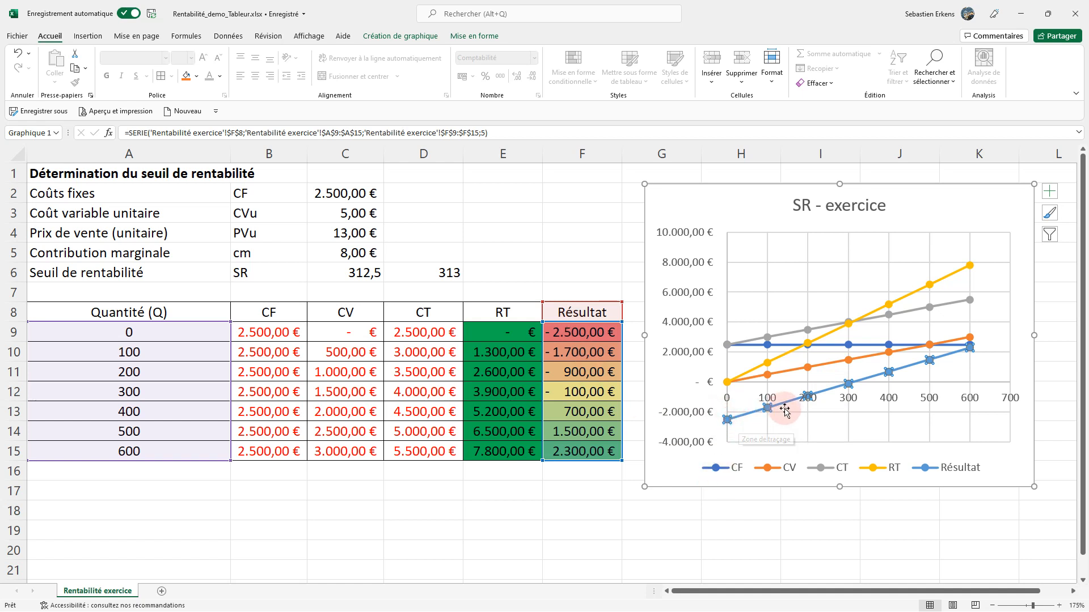
{"action": "mouse_move", "coordinate": [847, 387]}
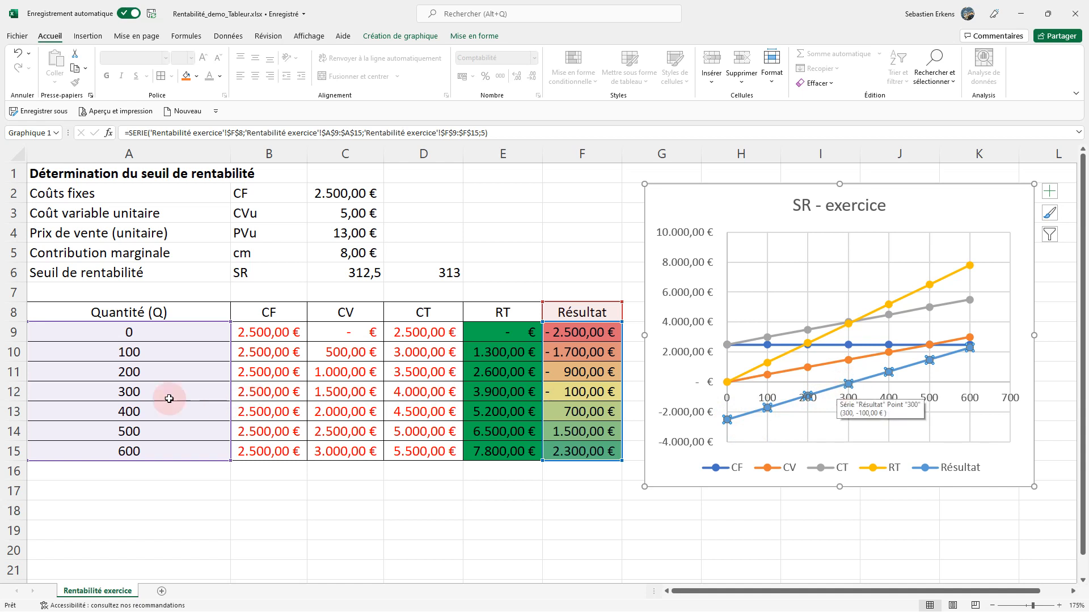
Set the quantity in A12 to 312,5 to test the exact break-even point.
{"action": "left_click", "coordinate": [142, 385]}
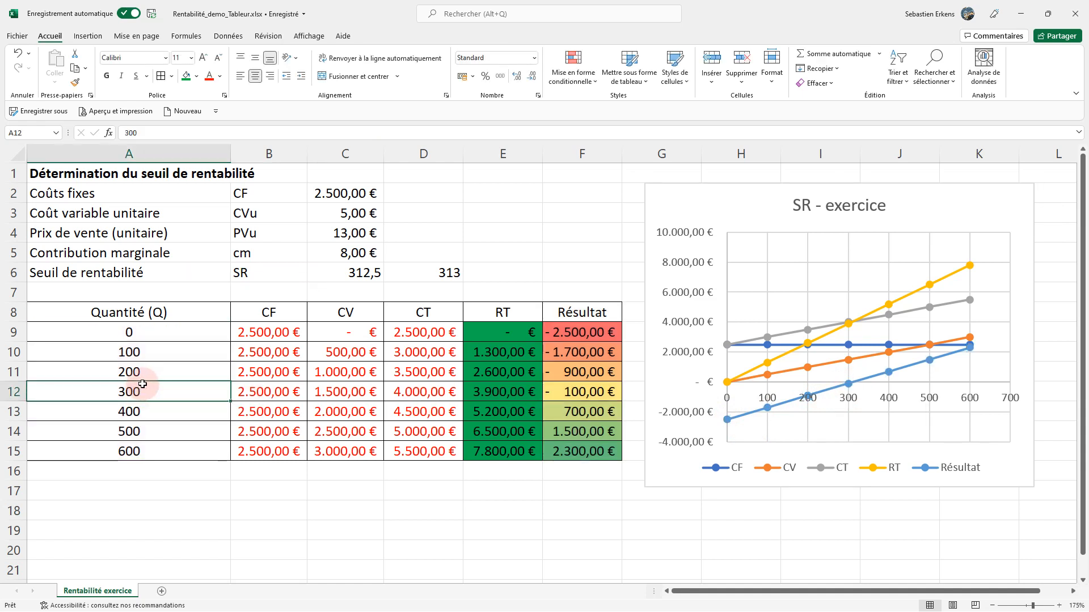
{"action": "key", "text": "Page_Down"}
{"action": "key", "text": "ctrl+Home"}
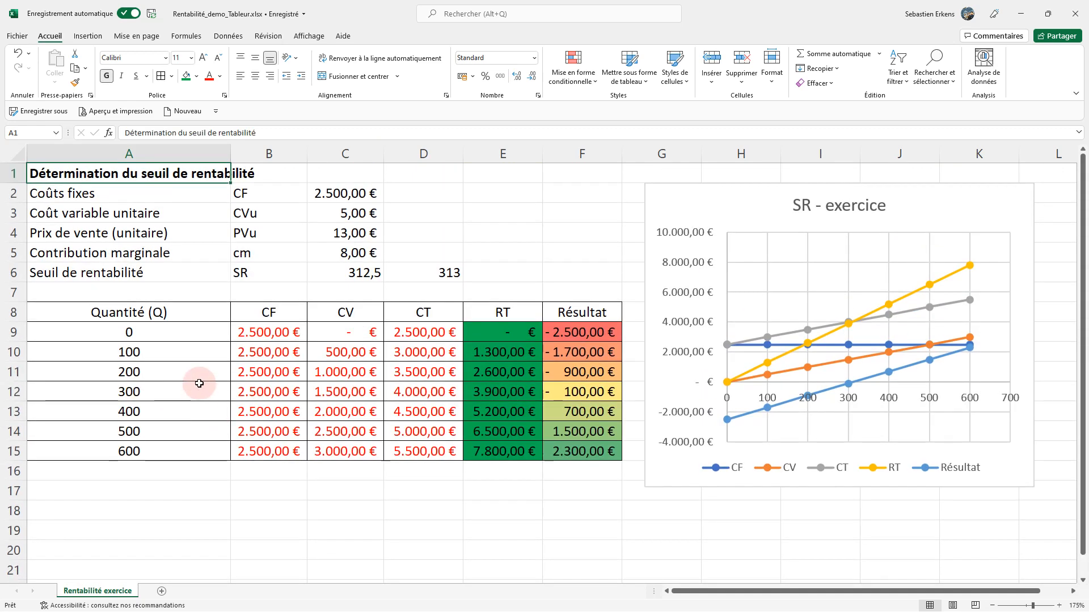
{"action": "left_click", "coordinate": [170, 392]}
{"action": "type", "text": "312,5"}
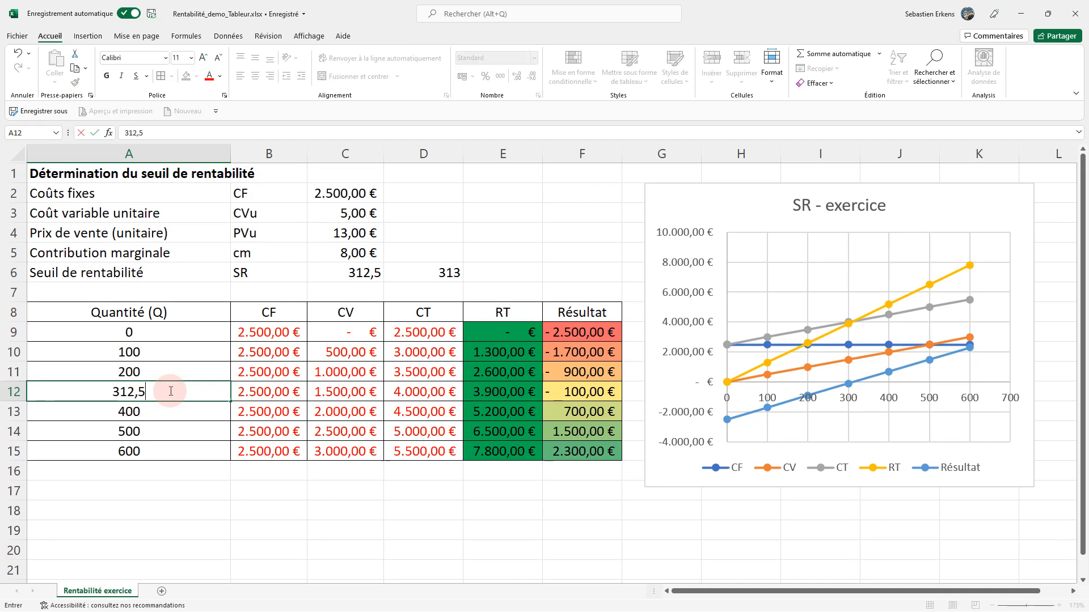
{"action": "key", "text": "Tab"}
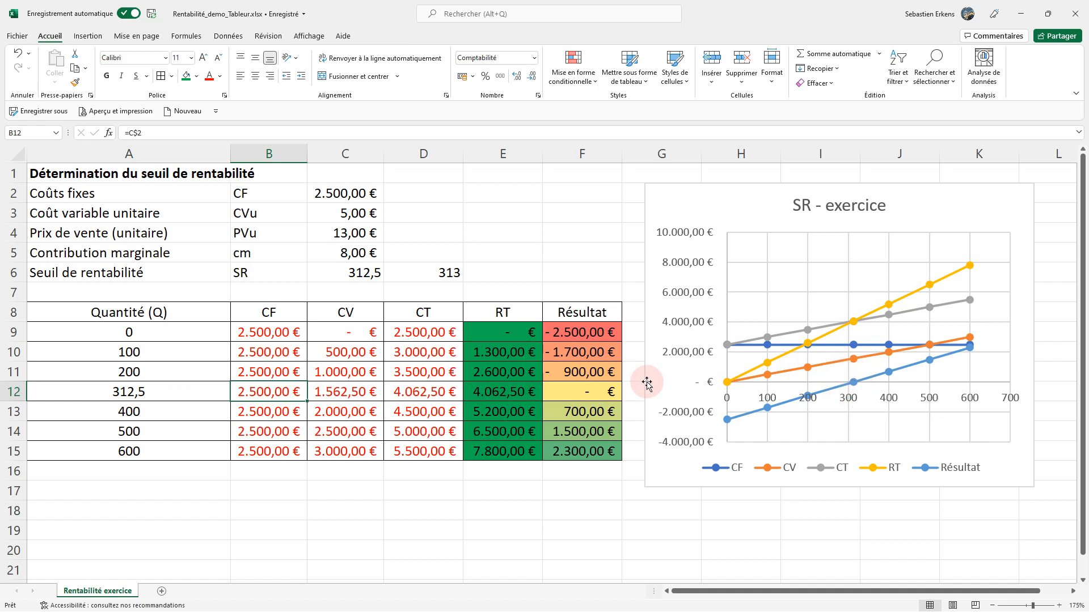
Test whole quantities around break-even in A12, entering 313, 312 and again 313.
{"action": "left_click", "coordinate": [113, 390]}
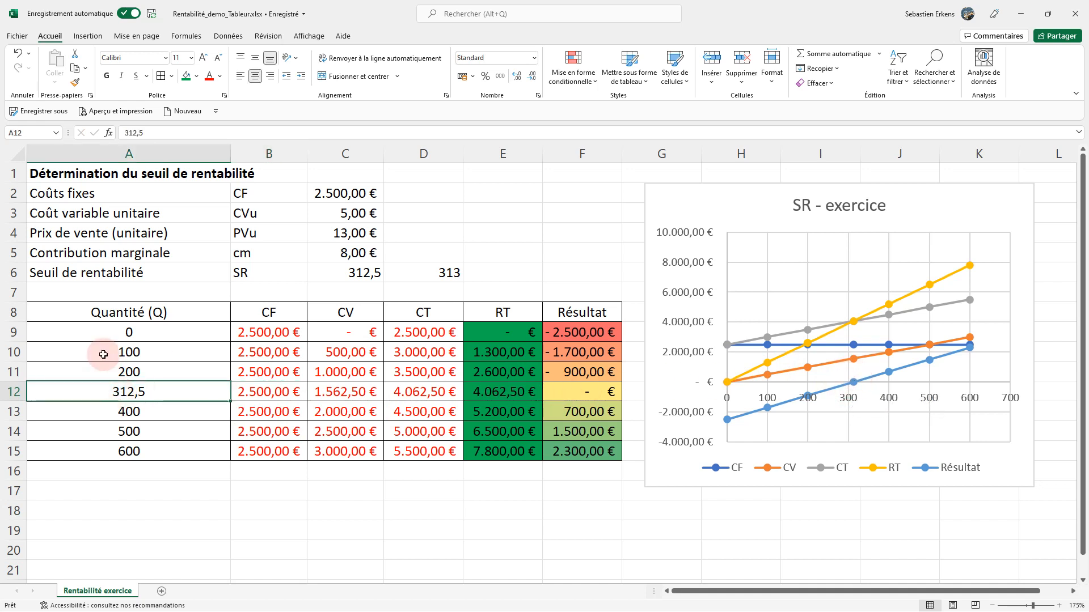
{"action": "type", "text": "313"}
{"action": "key", "text": "Return"}
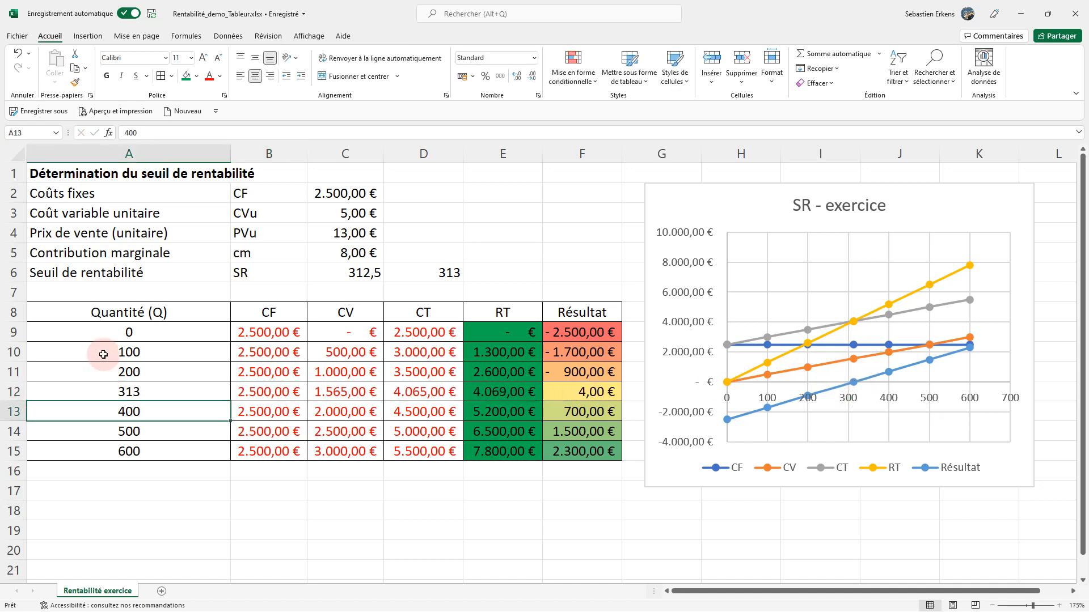
{"action": "key", "text": "Up"}
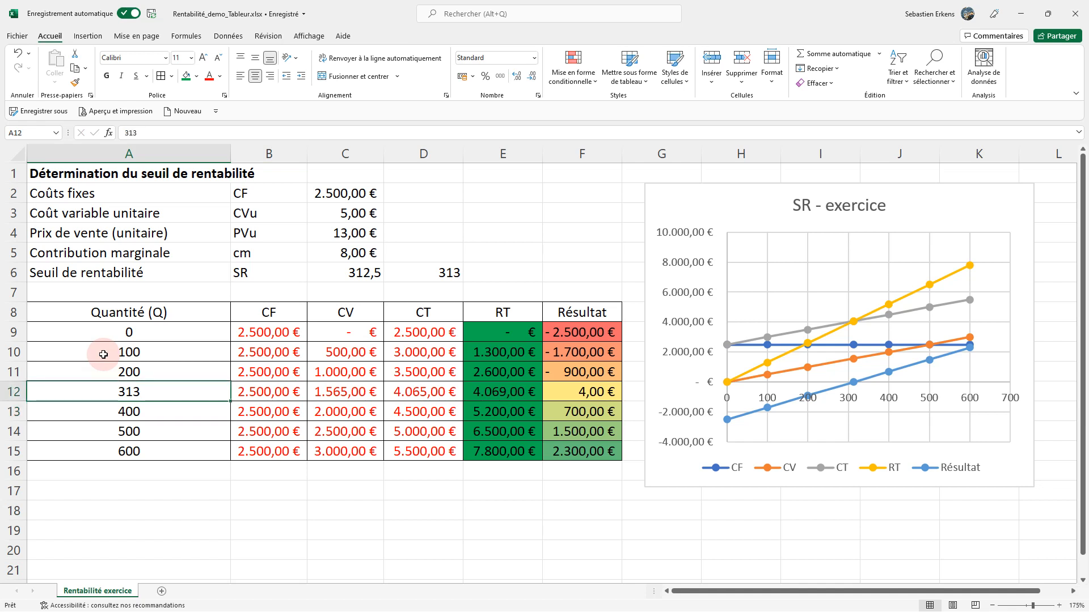
{"action": "type", "text": "3"}
{"action": "key", "text": "Return"}
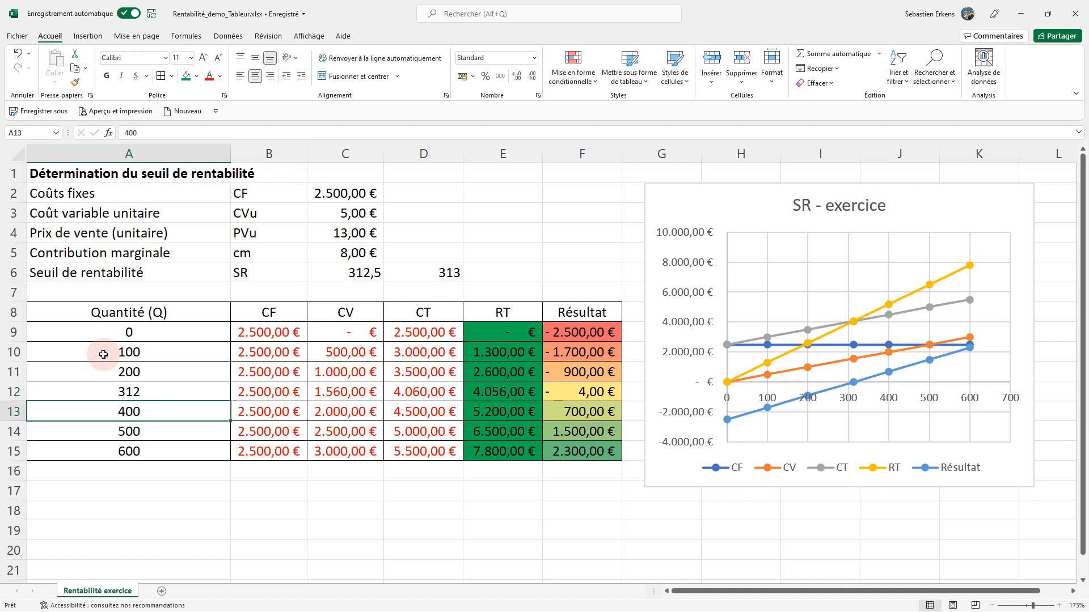
{"action": "key", "text": "Up"}
{"action": "type", "text": "3"}
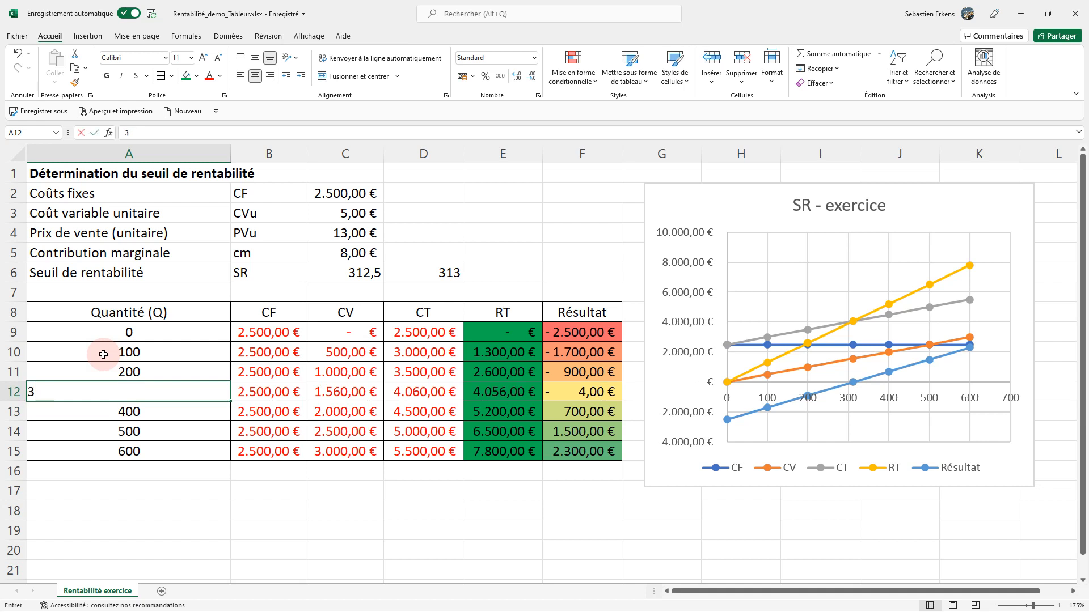
{"action": "type", "text": "13"}
{"action": "key", "text": "Return"}
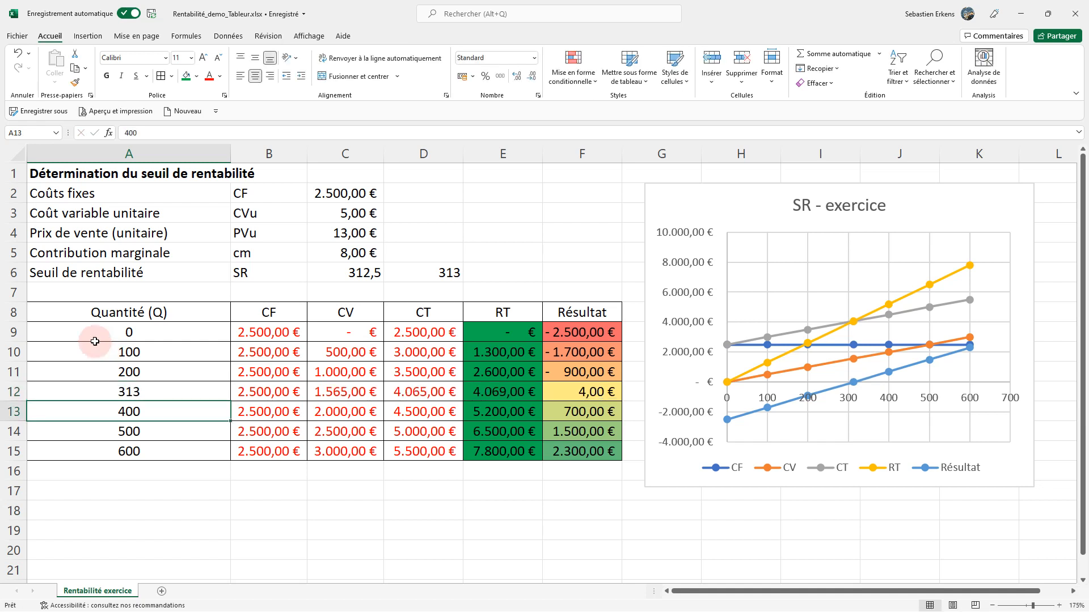
Restore the quantity in A12 to 300.
{"action": "left_click", "coordinate": [140, 393]}
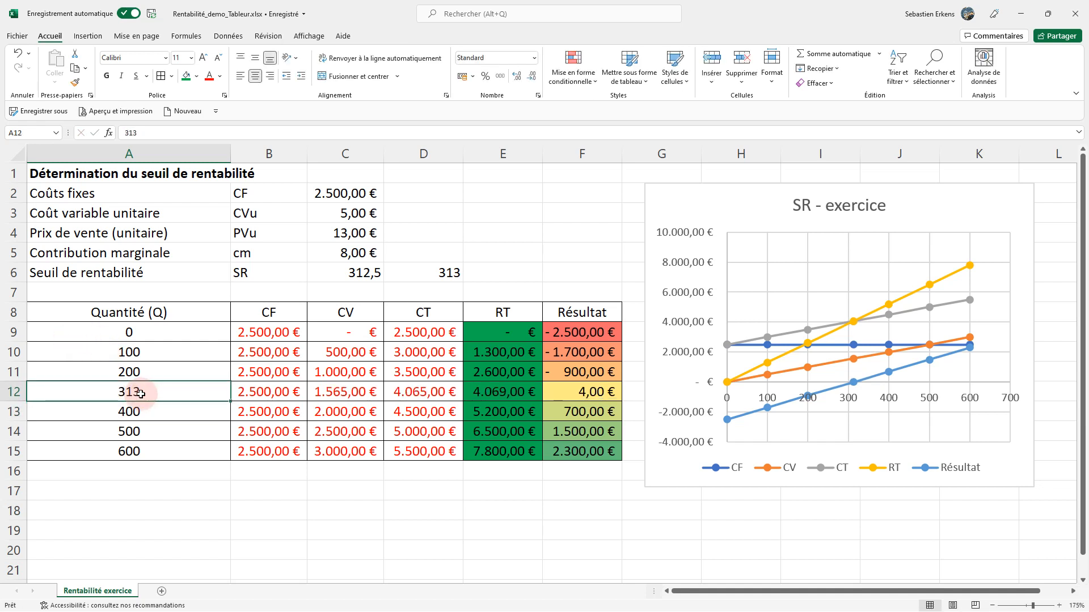
{"action": "type", "text": "300"}
{"action": "key", "text": "Return"}
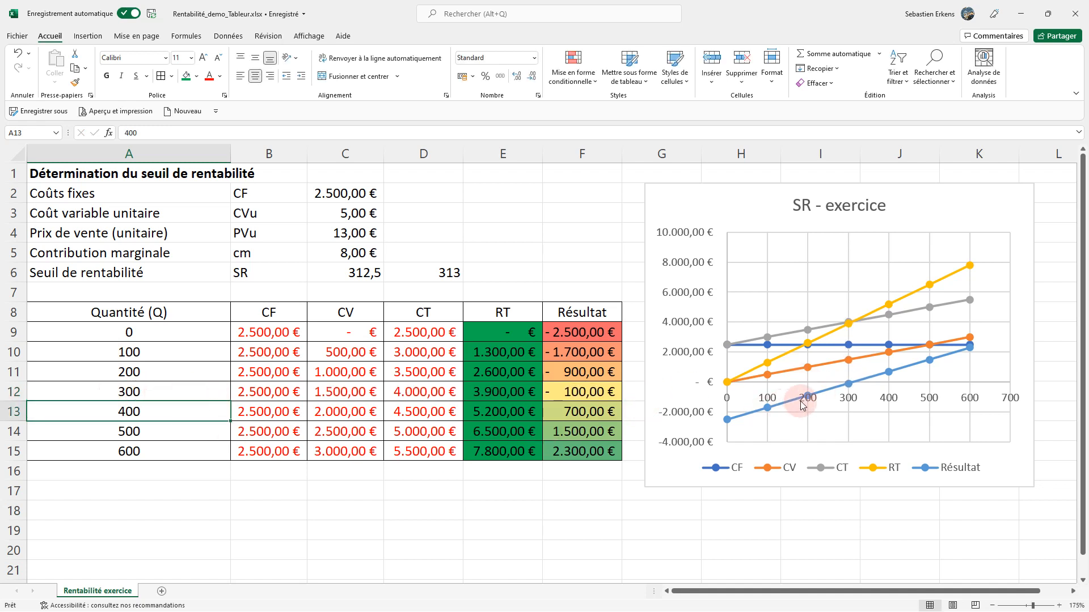
Give the rounded break-even quantity in D6 a green fill.
{"action": "mouse_move", "coordinate": [840, 392]}
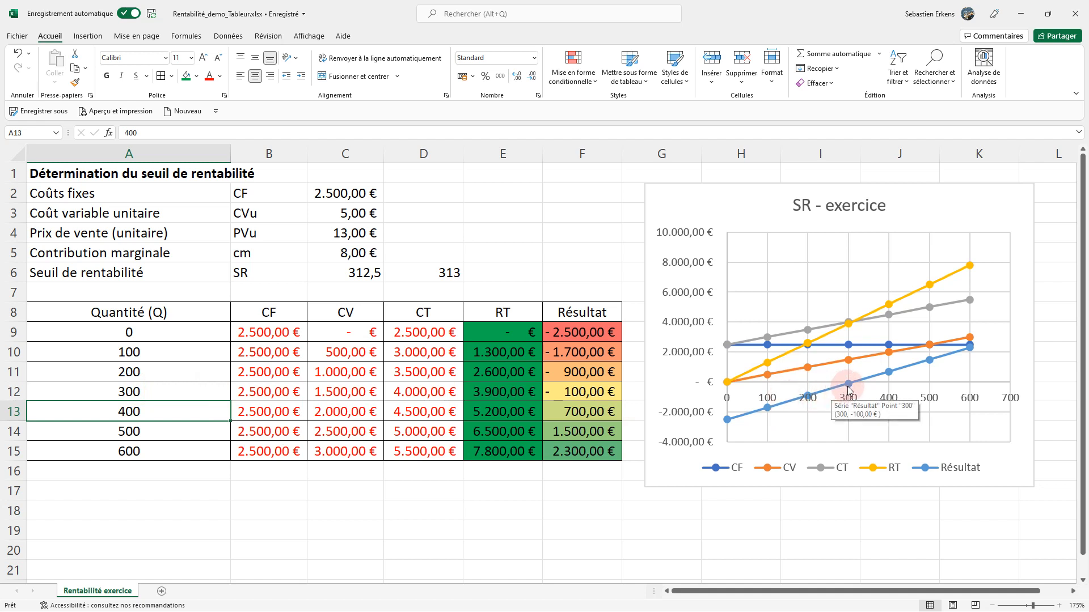
{"action": "left_click", "coordinate": [425, 269]}
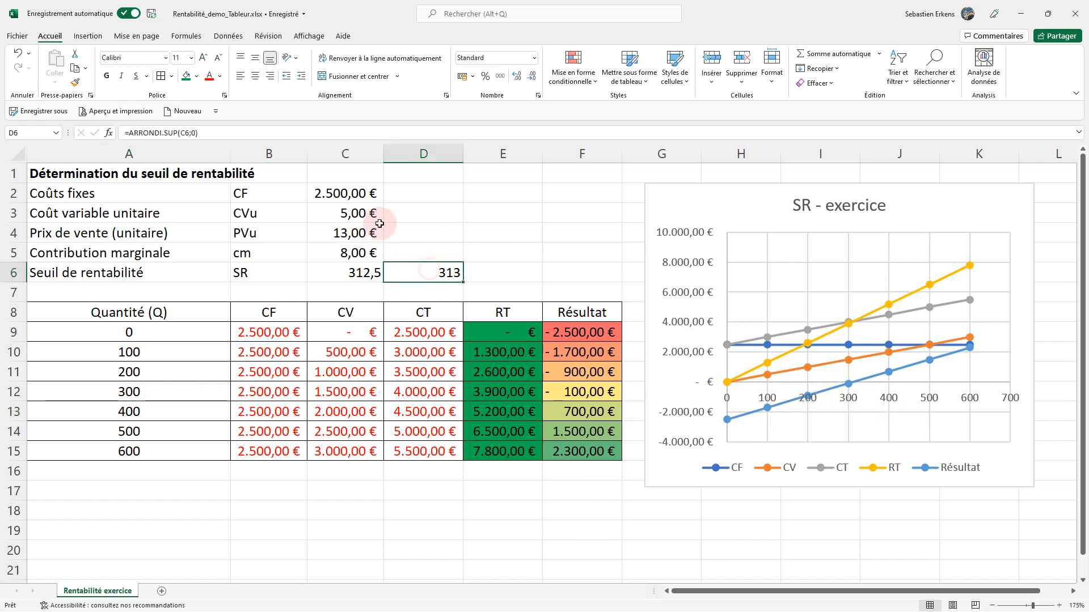
{"action": "left_click", "coordinate": [186, 76]}
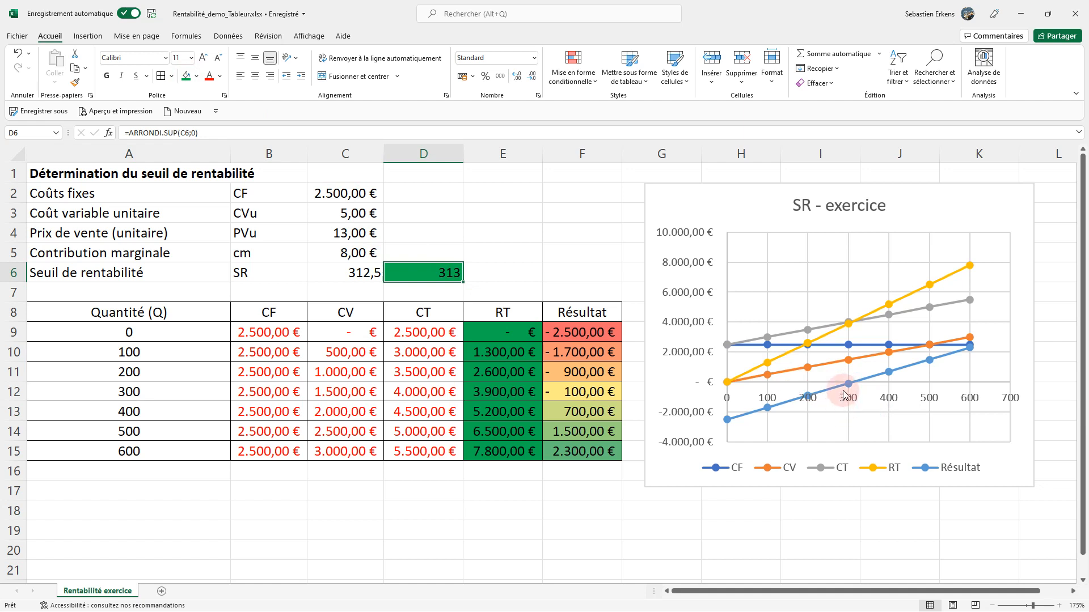